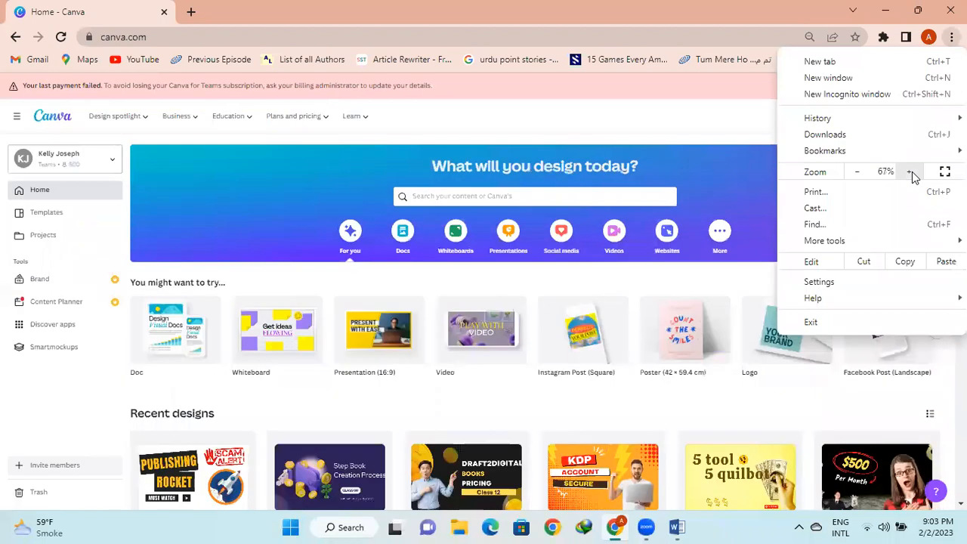
Create a blank 625 × 1000 px custom-size design and switch to its editor tab
left_click(740, 124)
left_click(875, 119)
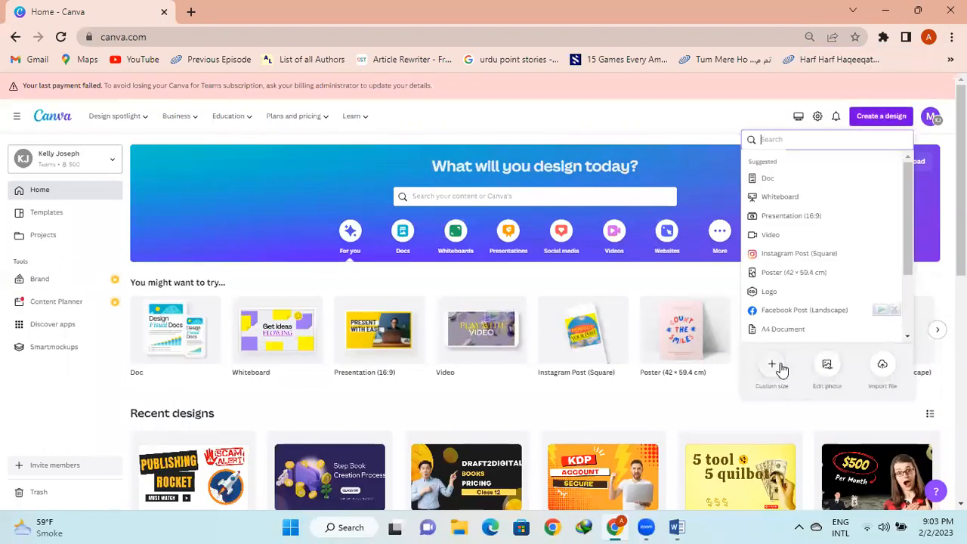
left_click(779, 367)
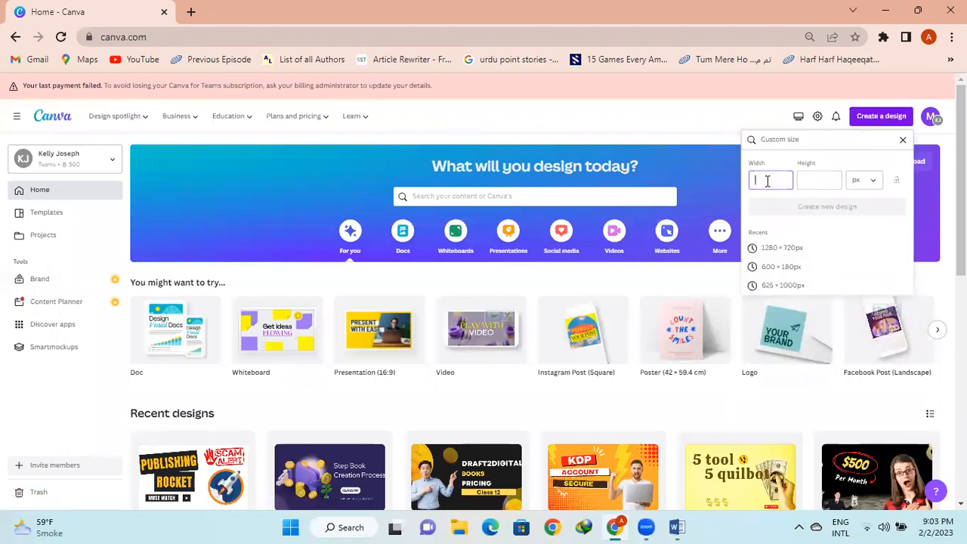
left_click(785, 287)
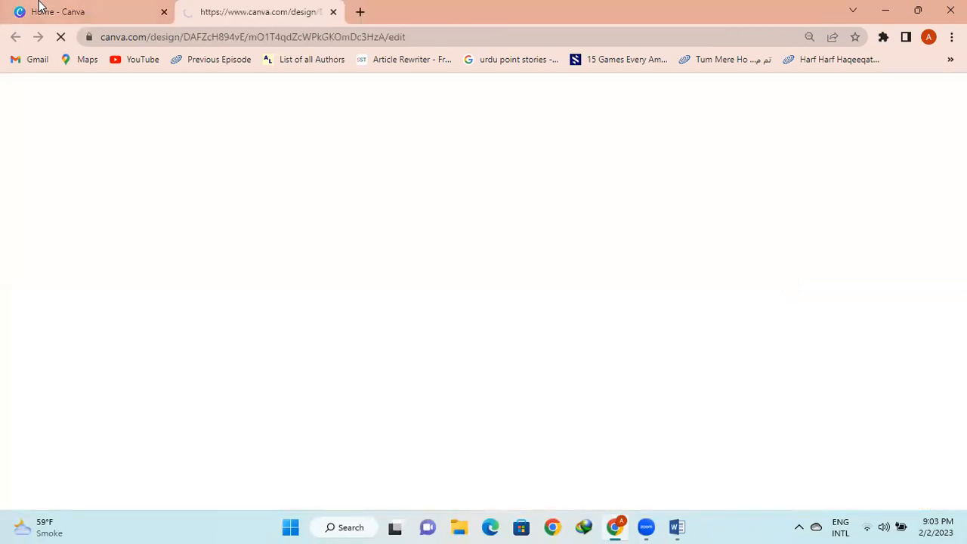
left_click(96, 8)
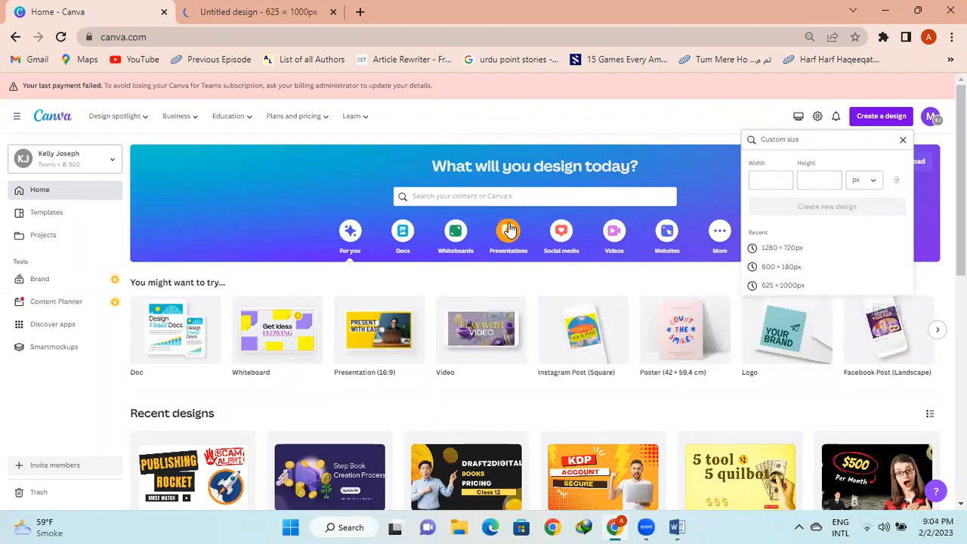
left_click(256, 12)
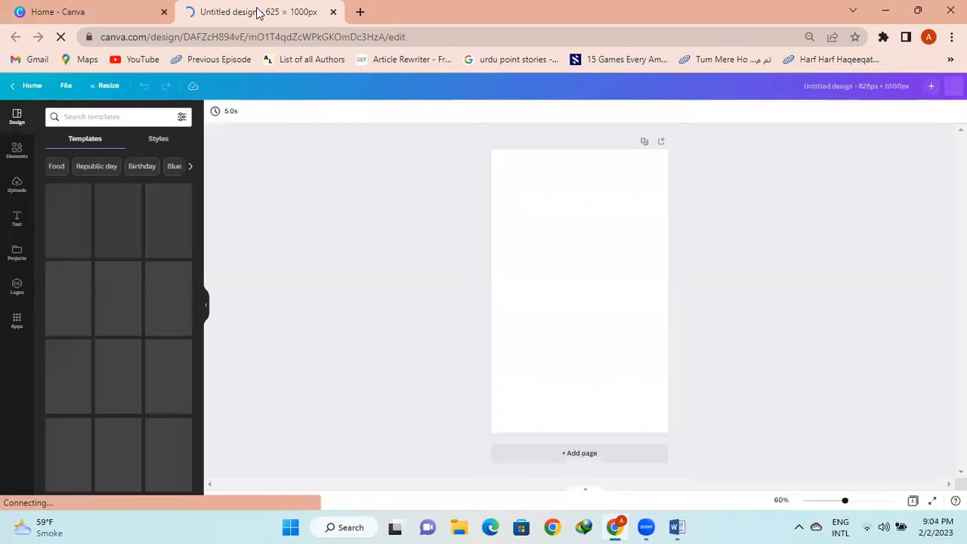
Search the Canva templates for 'funny kids'
left_click(78, 145)
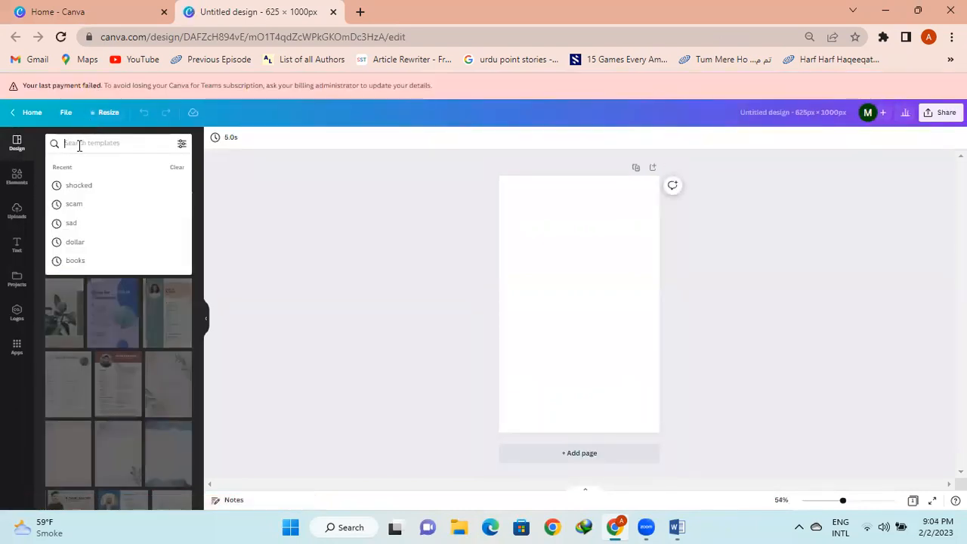
type("f")
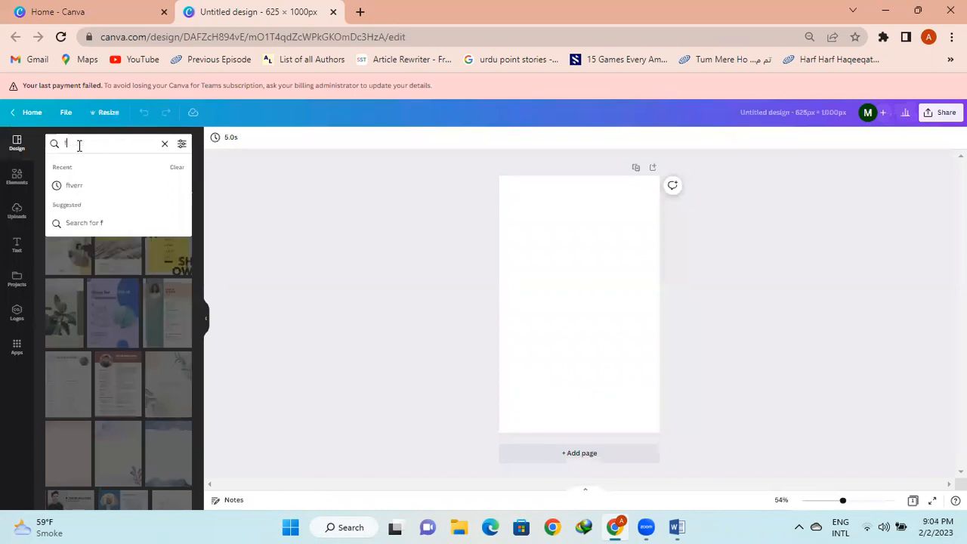
key("BackSpace")
type("funny kids")
key("Return")
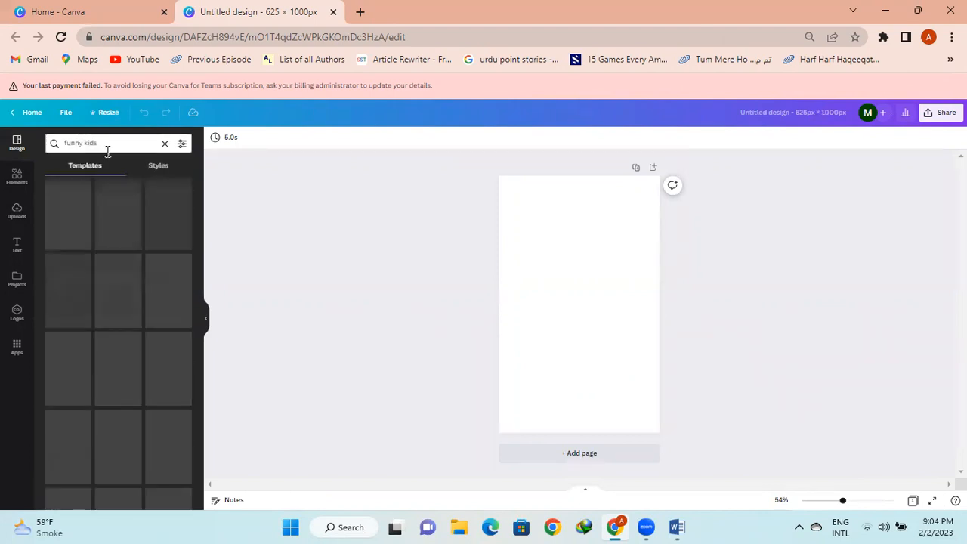
Set the Chrome page zoom to 90%
left_click(951, 36)
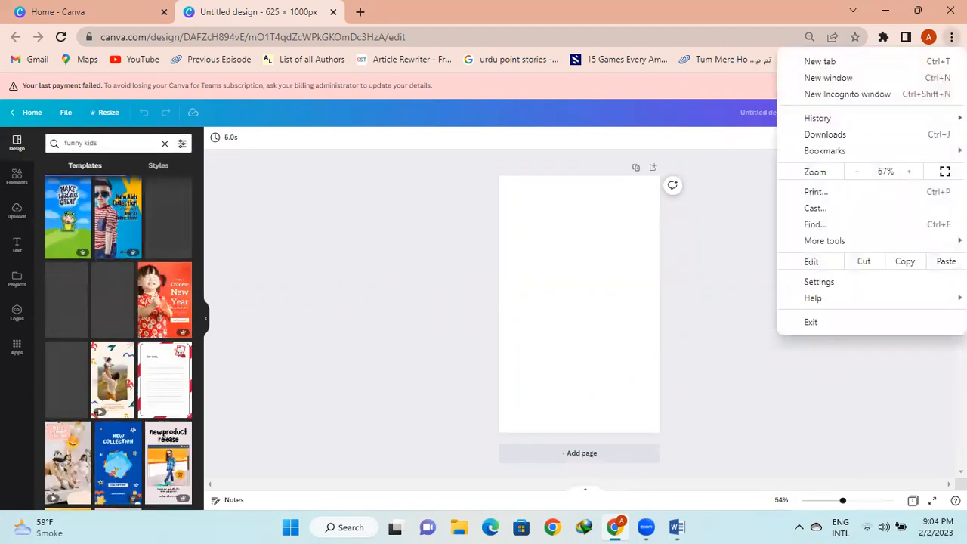
left_click(908, 173)
left_click(907, 173)
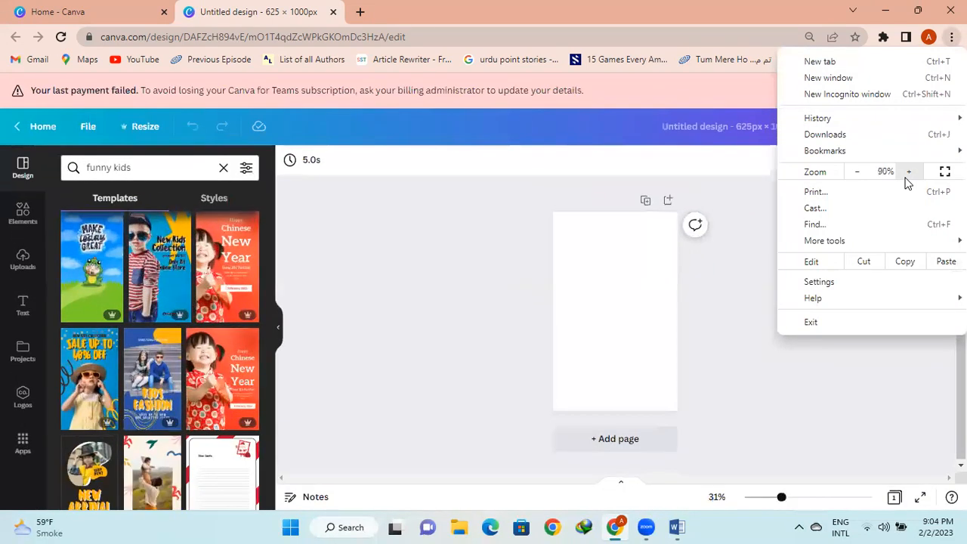
left_click(267, 246)
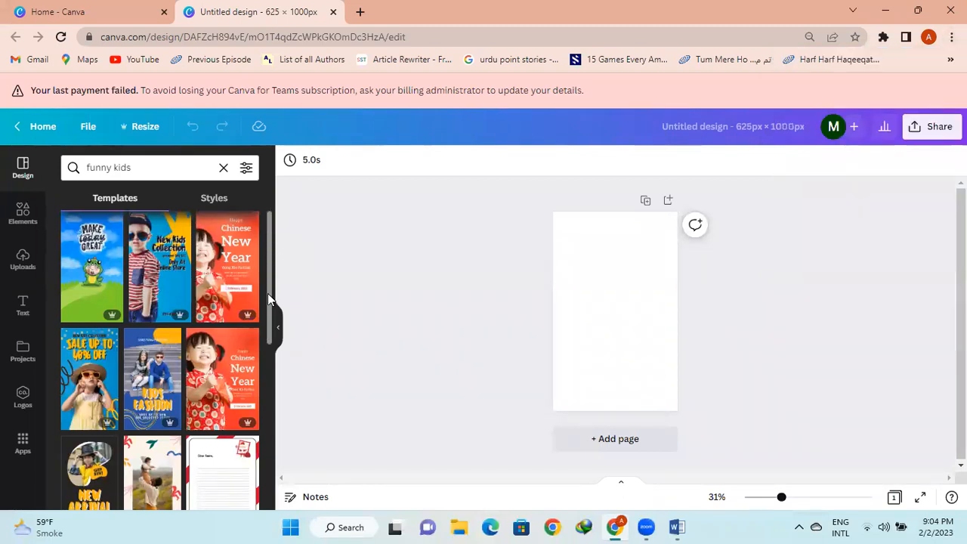
Apply the Pajama Party template, clear the search, and start a new browser tab
left_click_drag(269, 300, 272, 427)
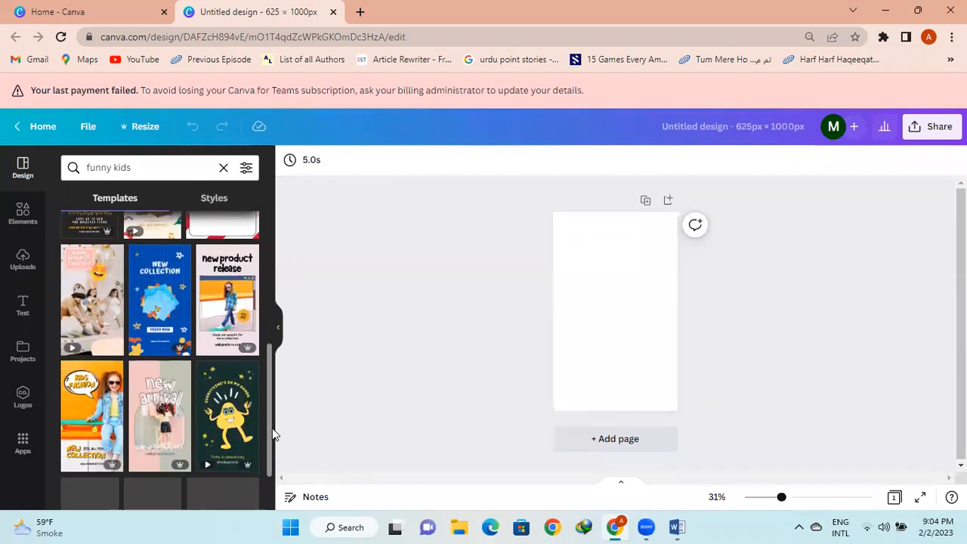
scroll(273, 428, "down", 1)
scroll(273, 434, "down", 5)
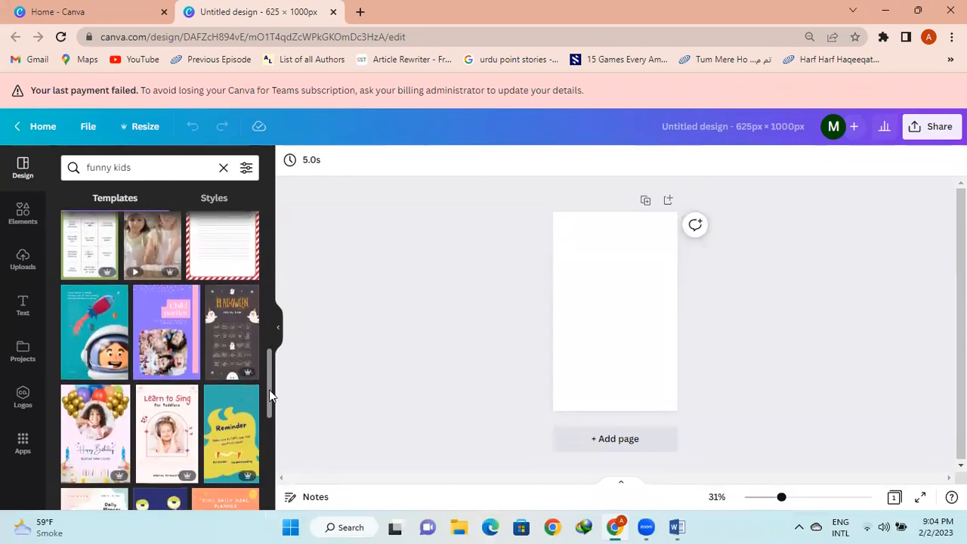
left_click_drag(269, 390, 266, 434)
scroll(266, 434, "down", 3)
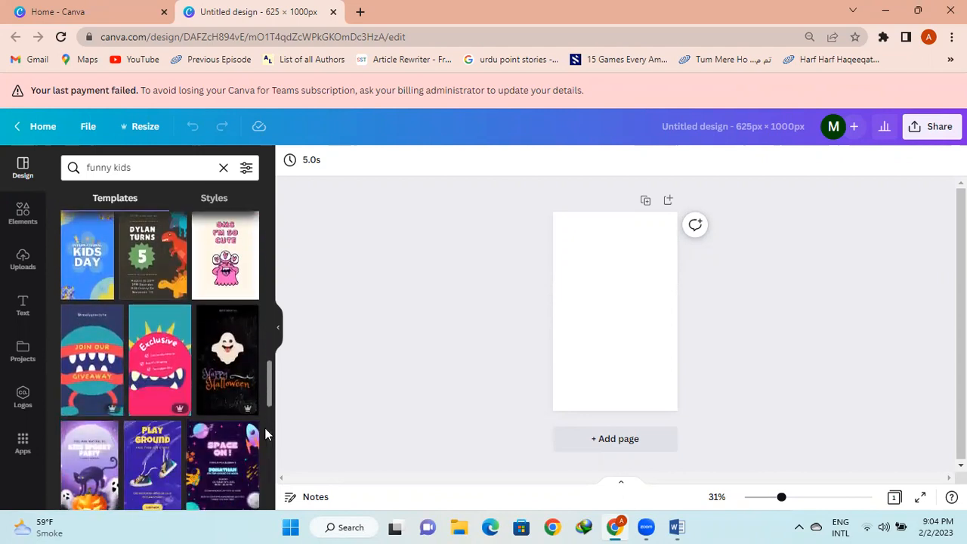
scroll(264, 427, "down", 2)
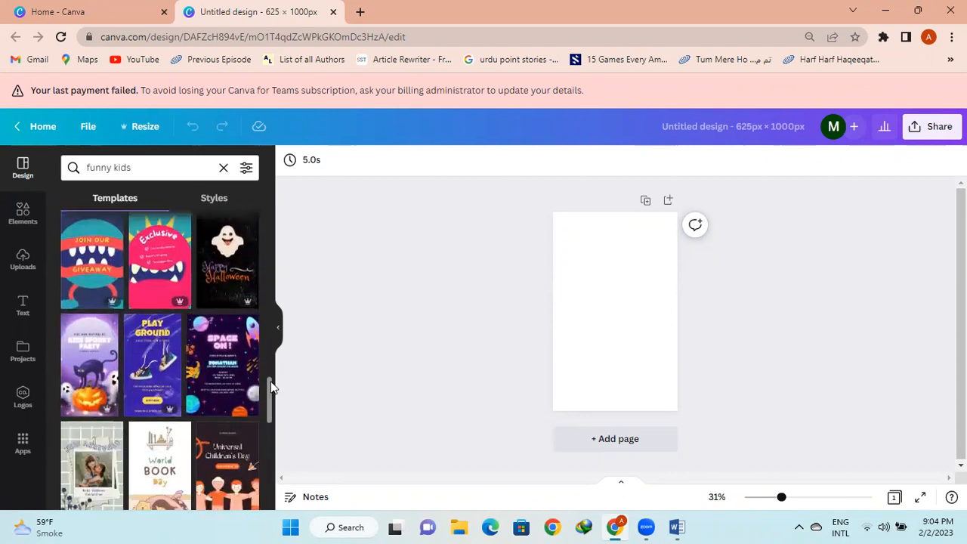
left_click_drag(271, 382, 267, 419)
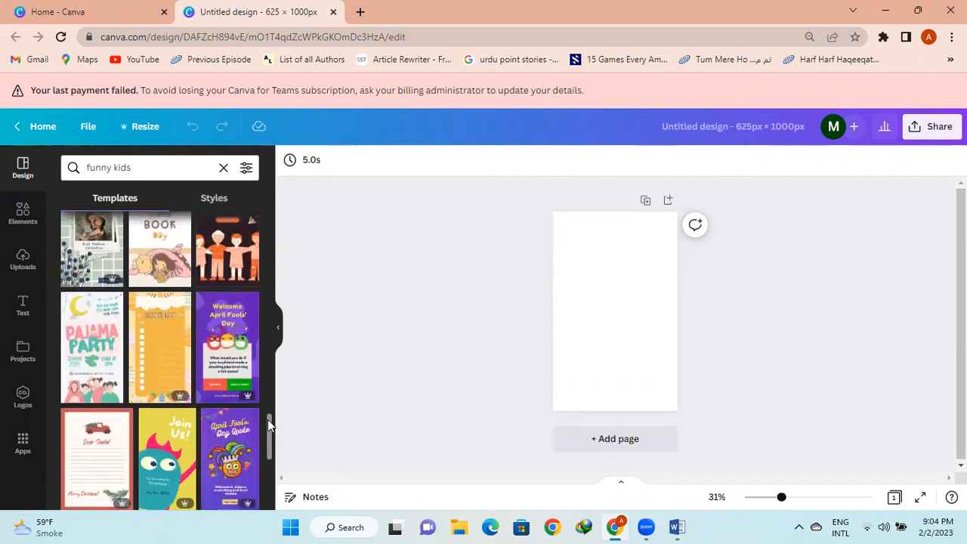
left_click(85, 370)
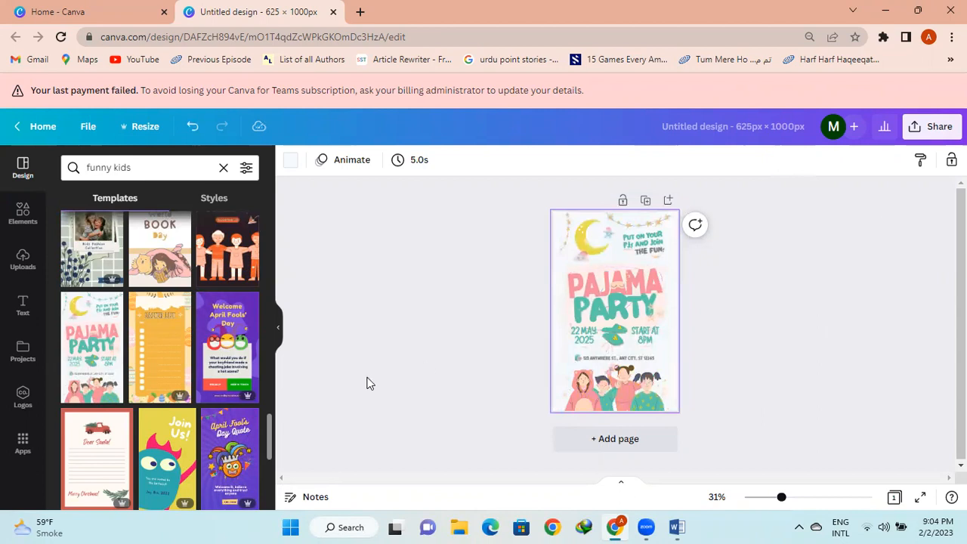
left_click(223, 167)
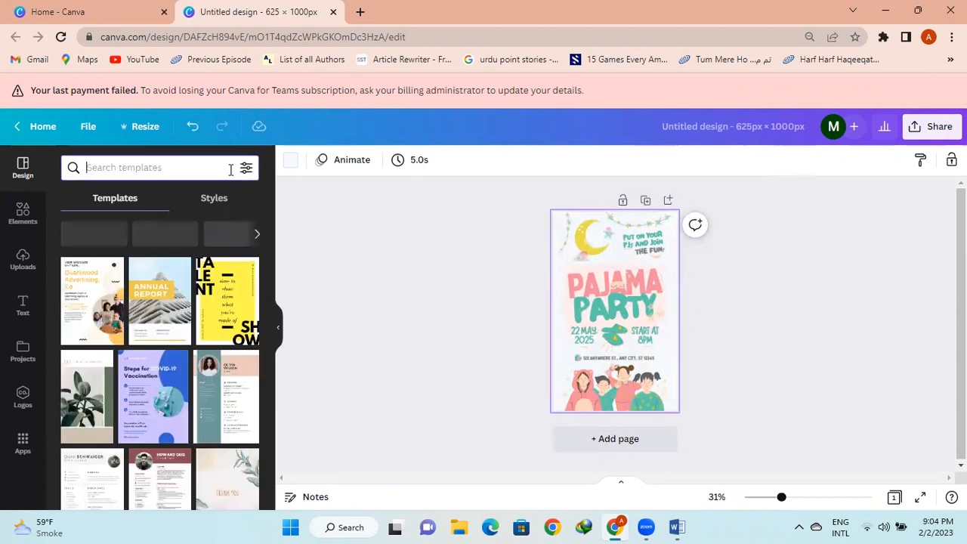
left_click(359, 14)
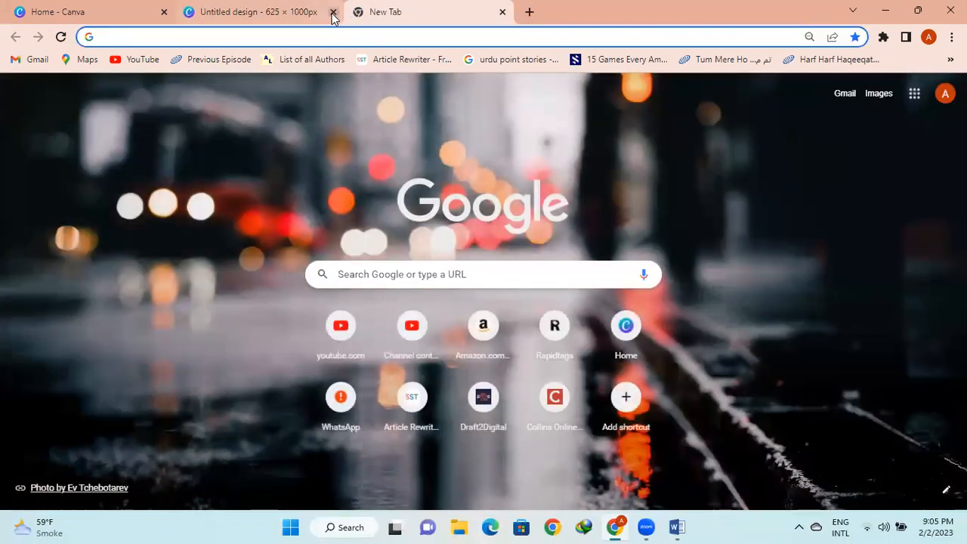
Close the Canva design tab and search Google for 'paperback cover calculator'
left_click(333, 13)
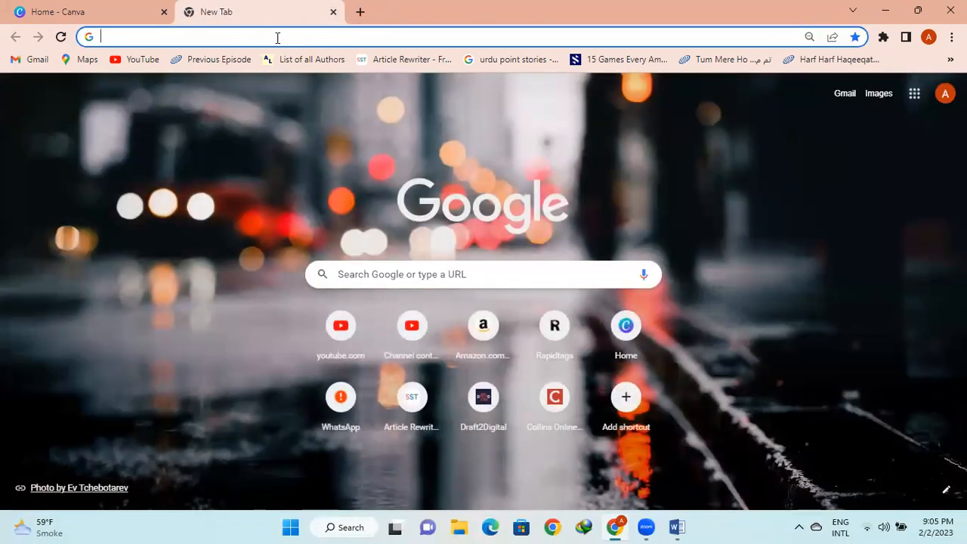
type("p")
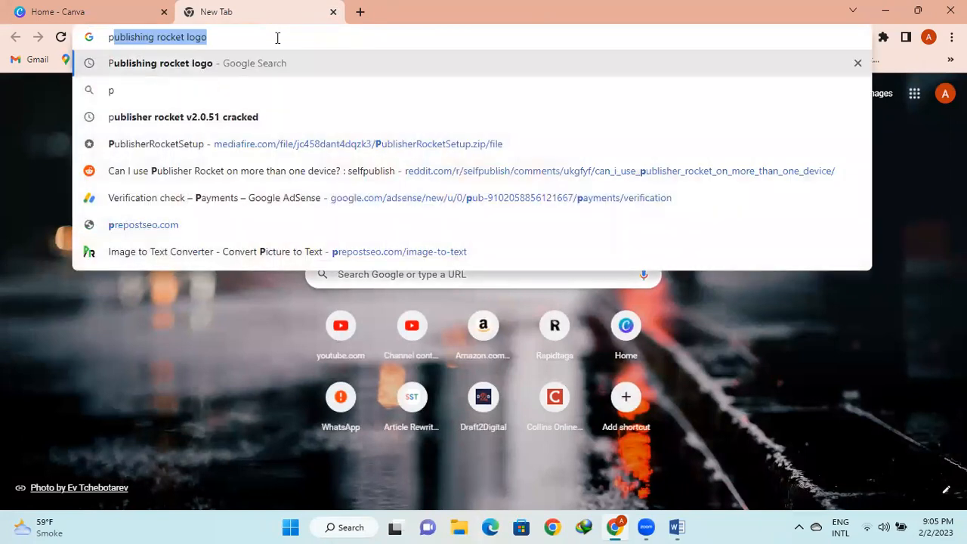
type("aper")
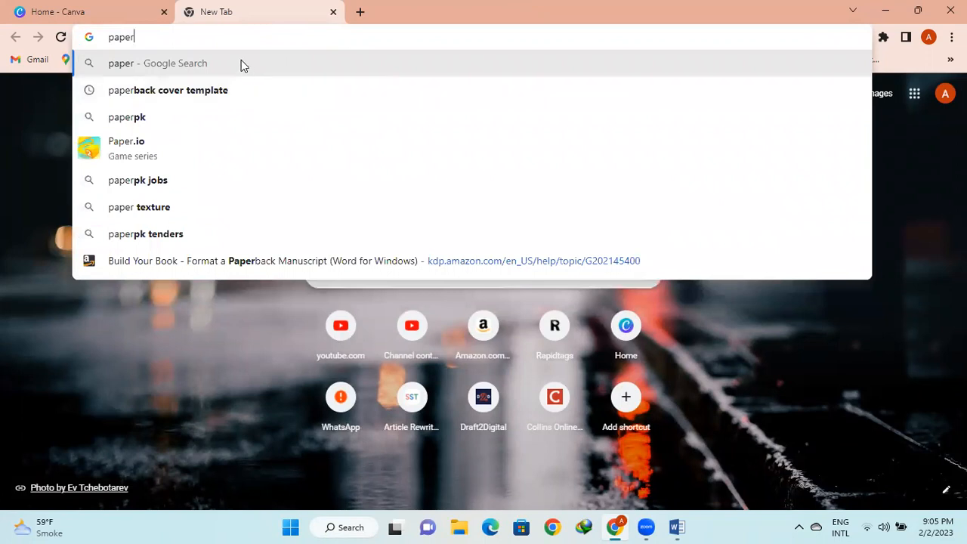
type("bac")
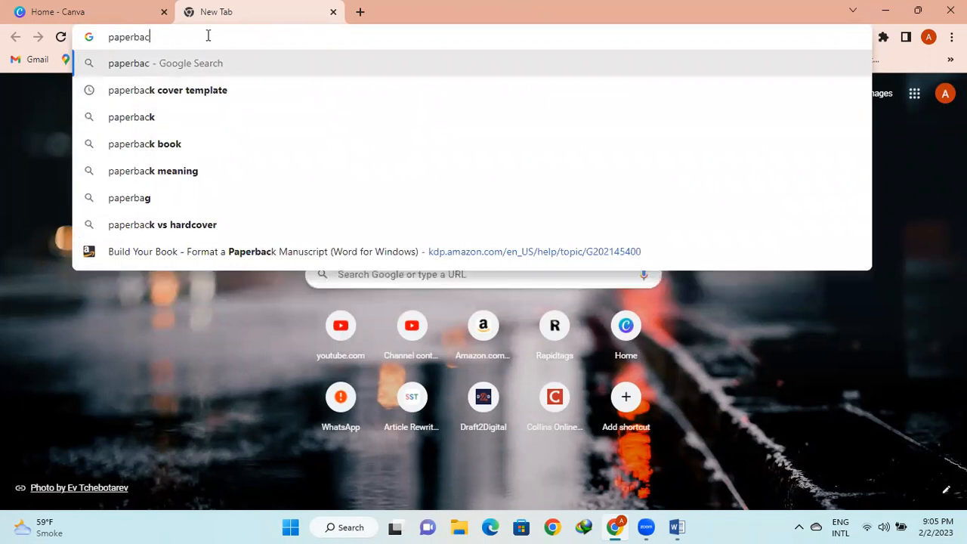
type("k cover ")
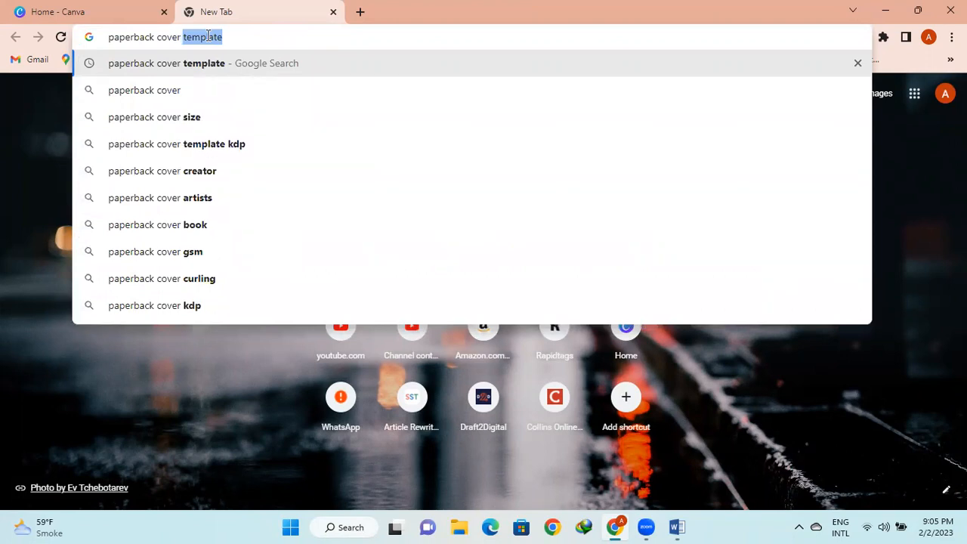
type("ca")
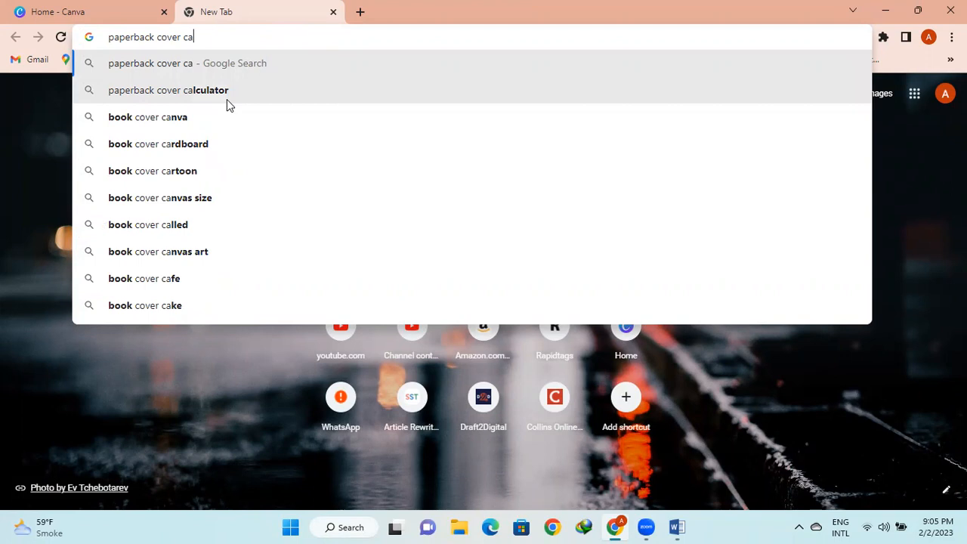
left_click(223, 92)
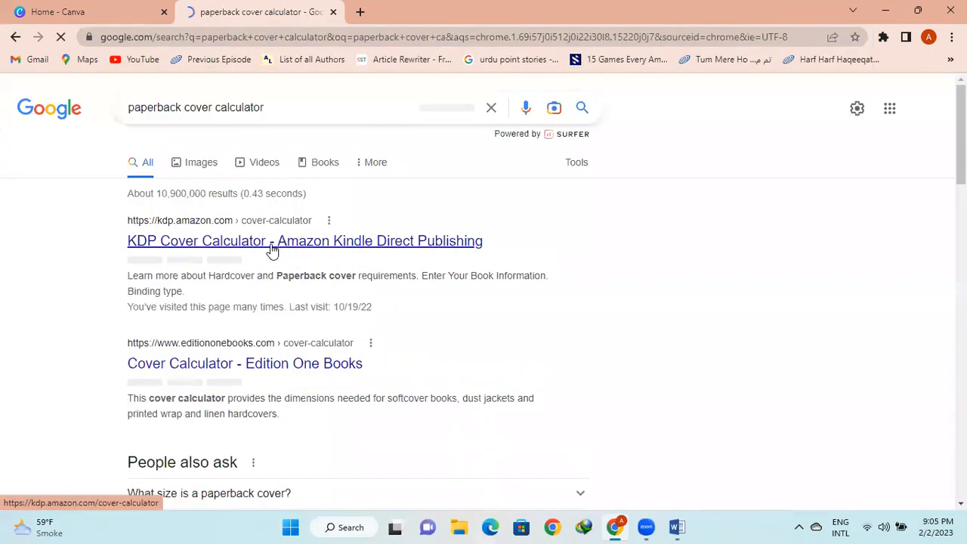
Open the KDP Cover Calculator and choose Paperback, Black & white interior, White paper
left_click(273, 242)
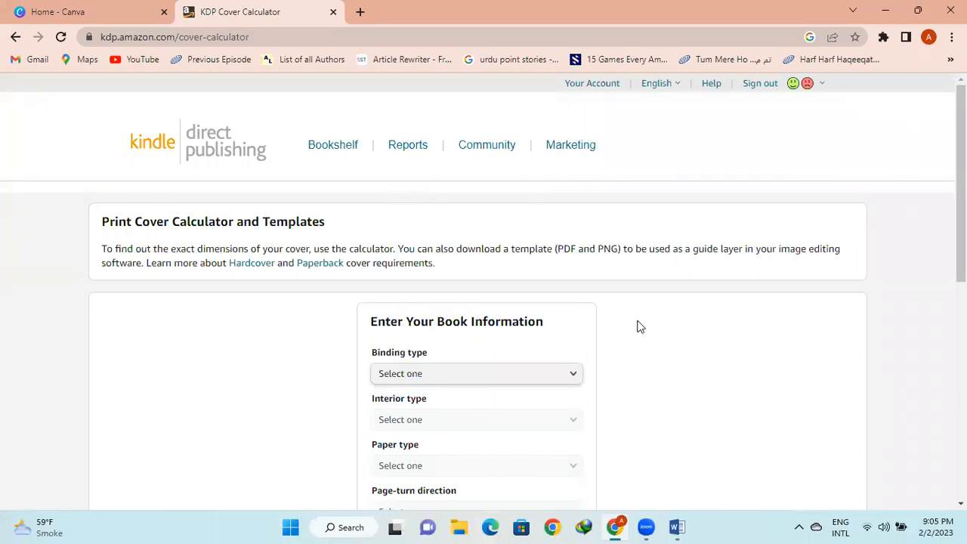
scroll(639, 325, "down", 2)
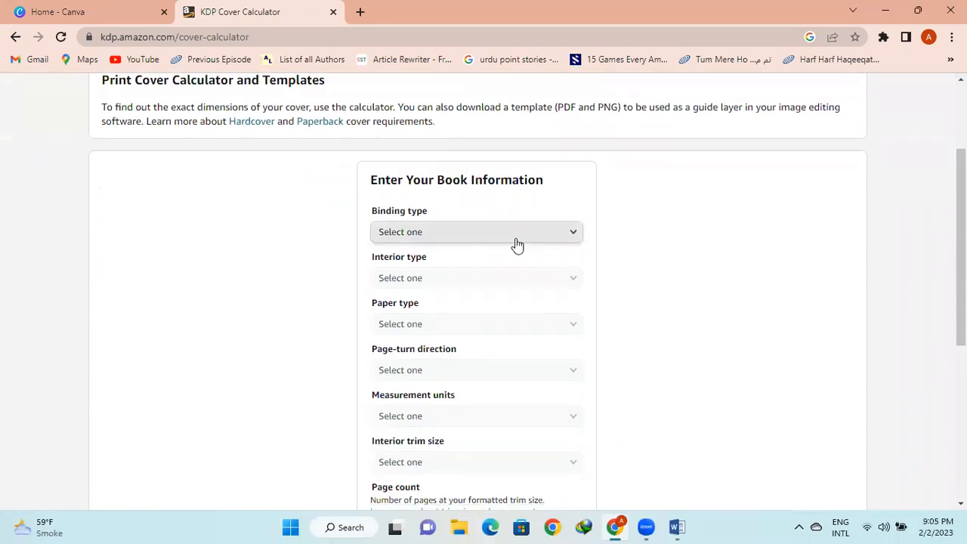
left_click(515, 237)
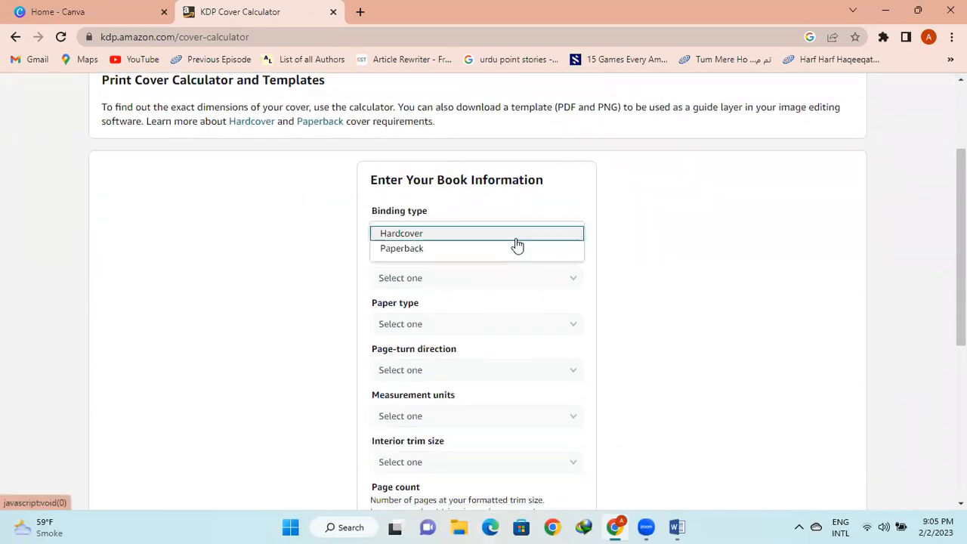
left_click(404, 250)
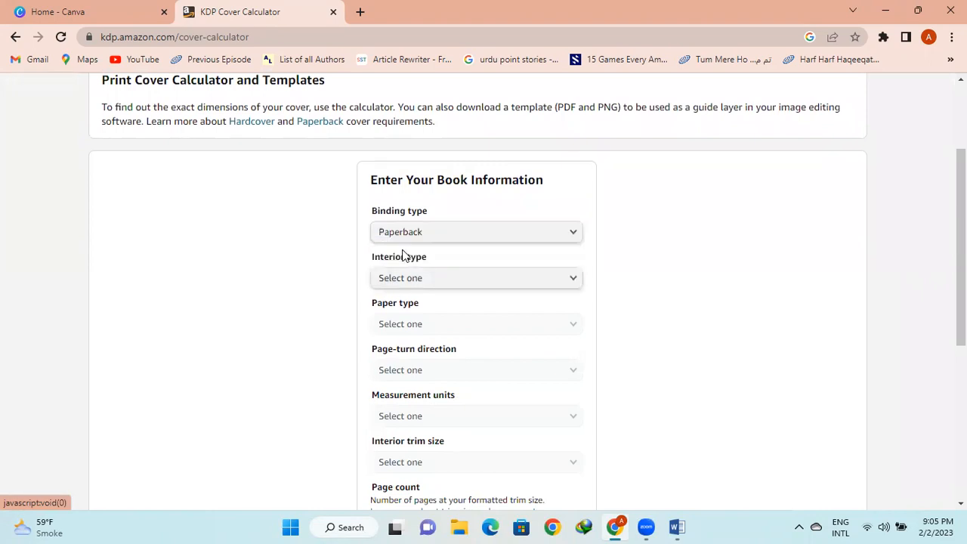
left_click(487, 285)
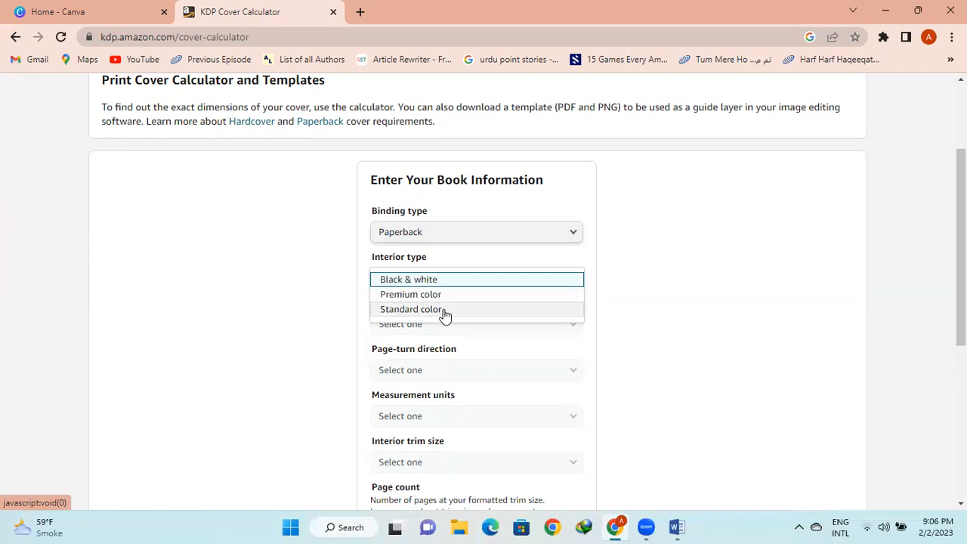
left_click(456, 281)
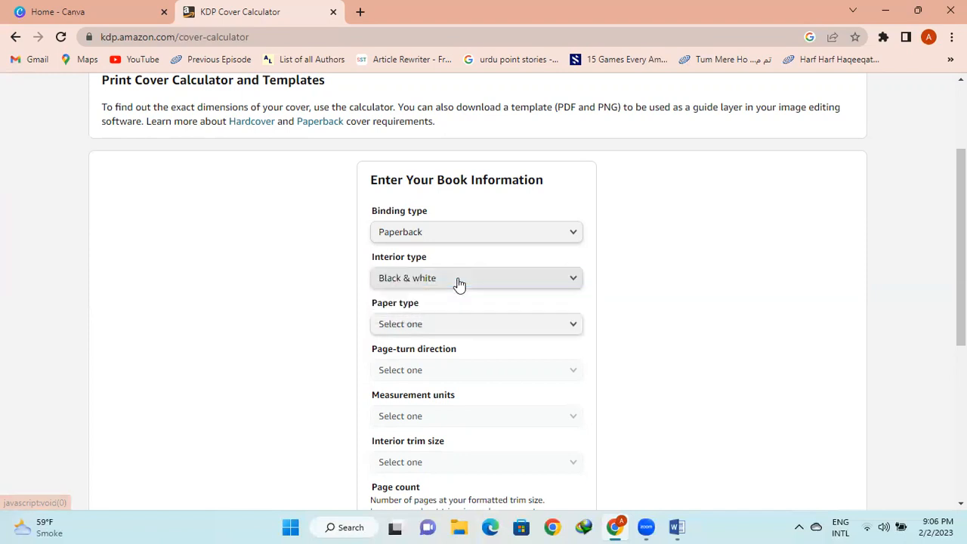
key("Tab")
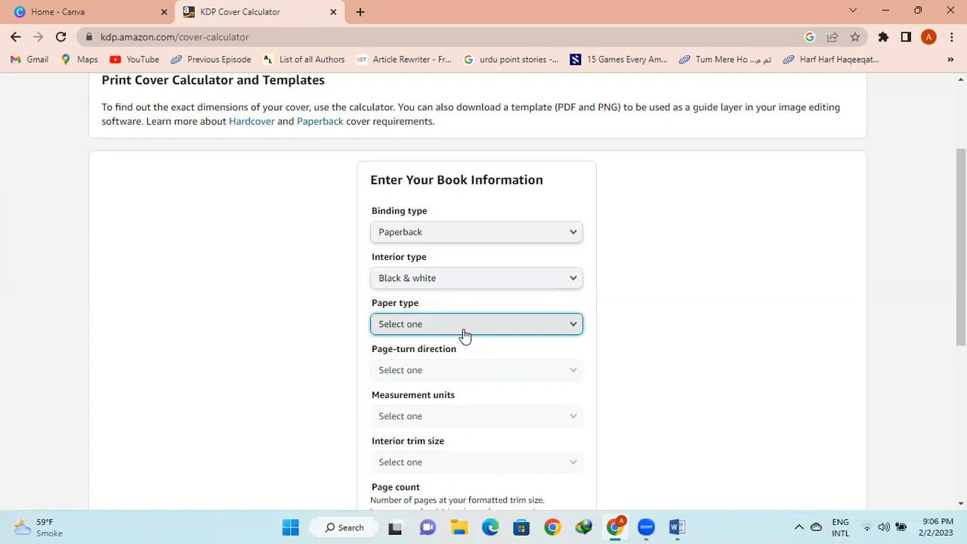
left_click(462, 334)
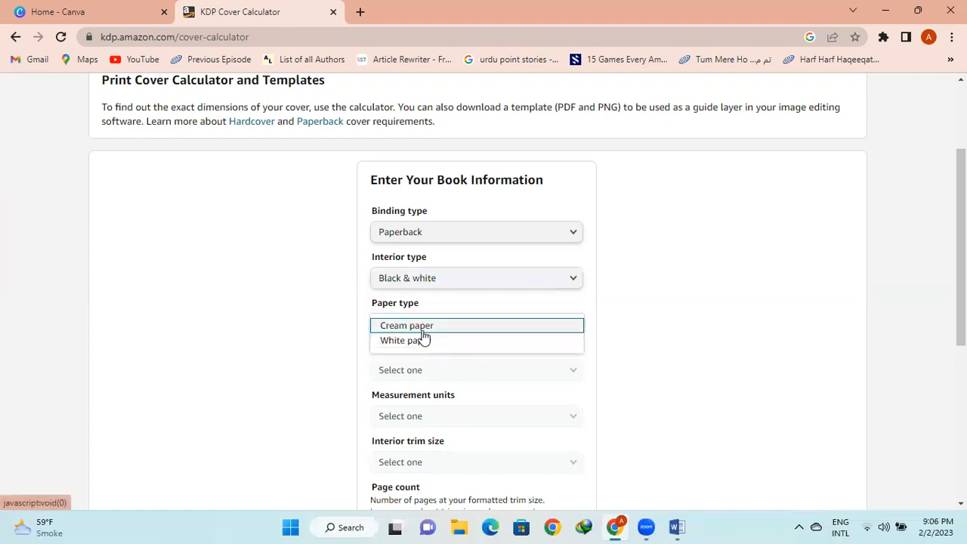
left_click(428, 344)
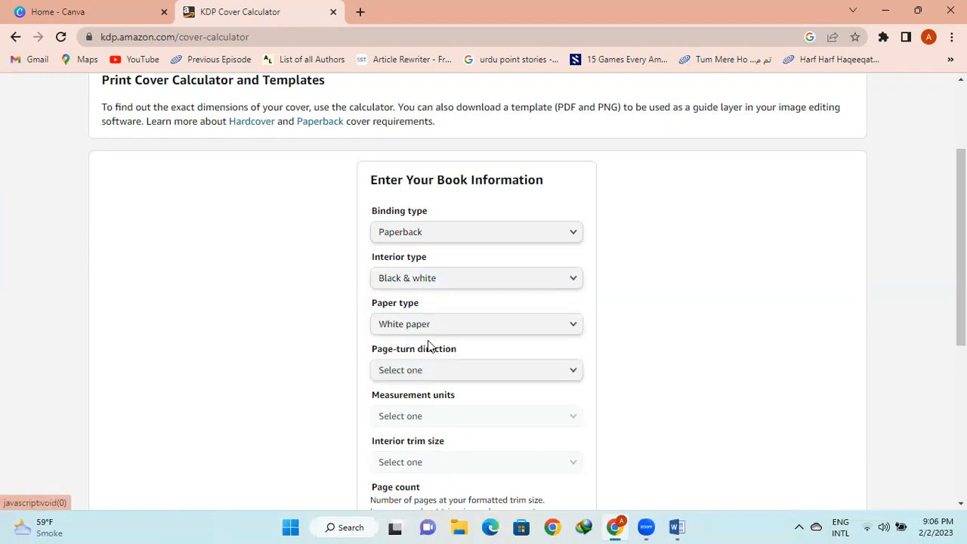
Set page-turn direction to Left to Right and measurement units to Inches
left_click(485, 379)
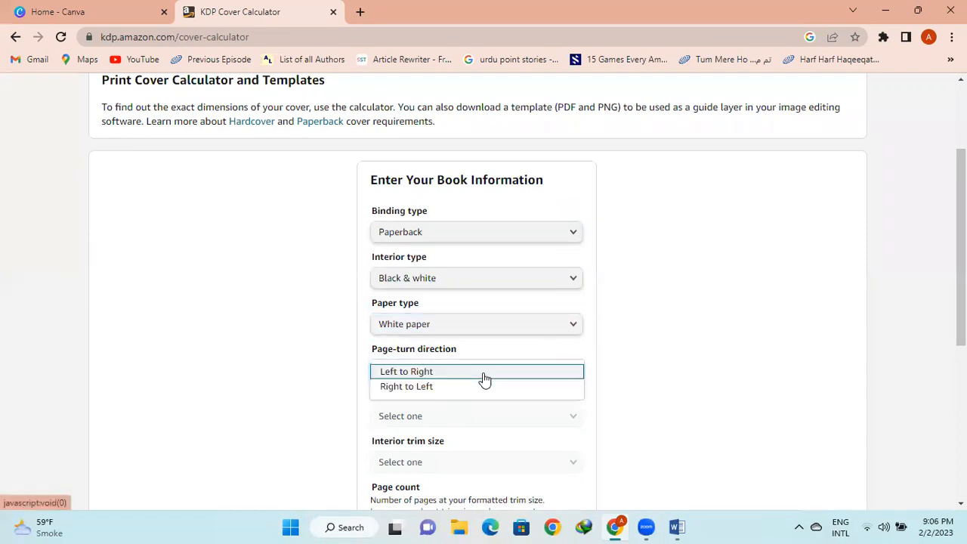
left_click(438, 377)
scroll(235, 331, "down", 1)
scroll(235, 331, "down", 2)
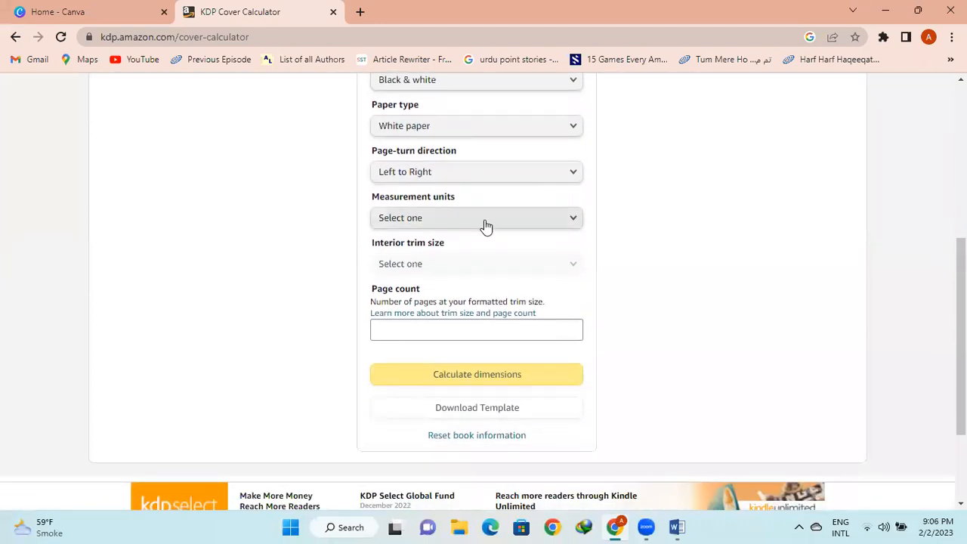
left_click(484, 222)
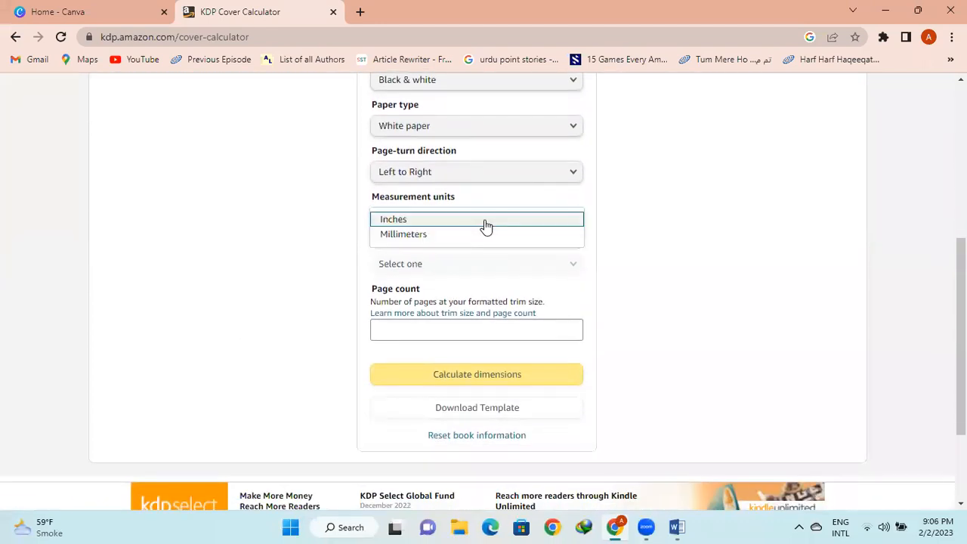
left_click(406, 220)
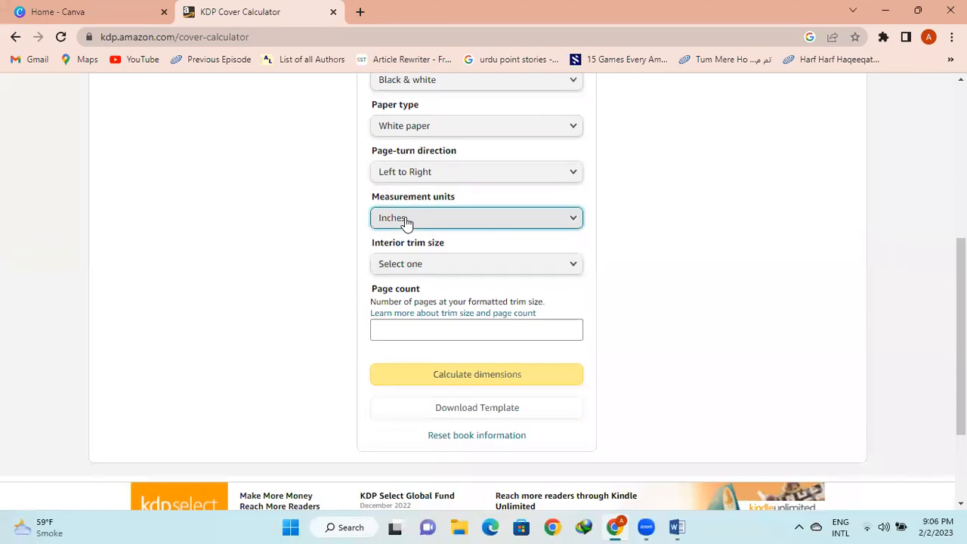
Choose the 6 x 9 in interior trim size, then bring up Word
left_click(470, 266)
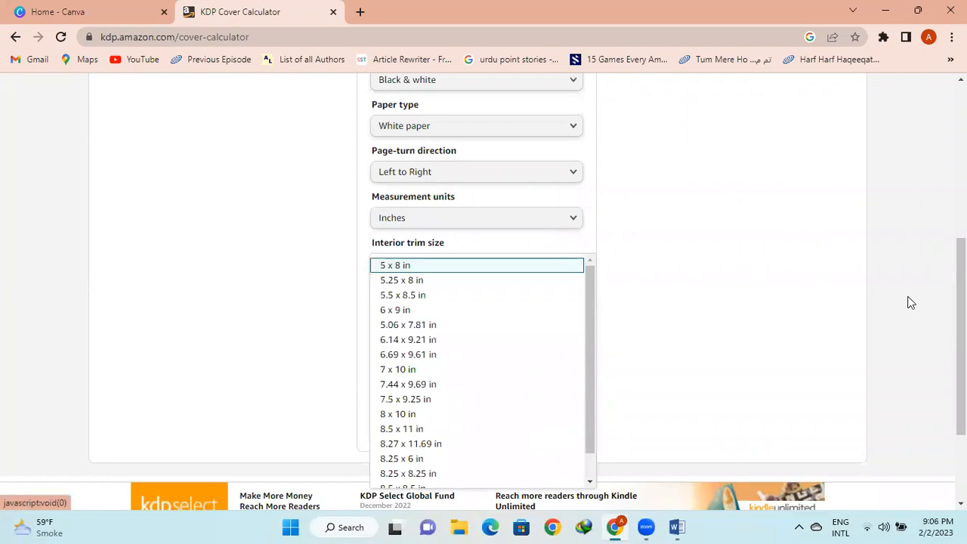
scroll(961, 340, "down", 1)
scroll(961, 340, "down", 1)
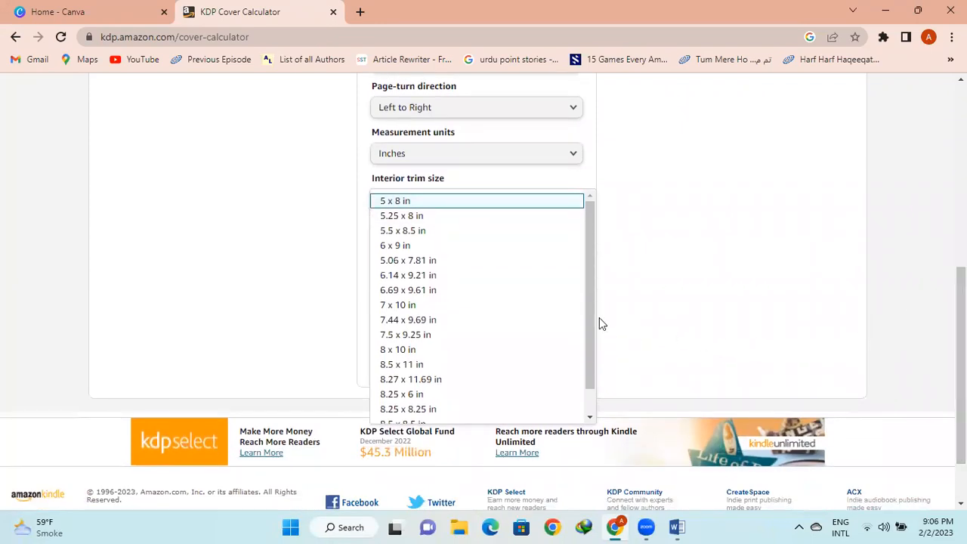
left_click_drag(589, 318, 599, 292)
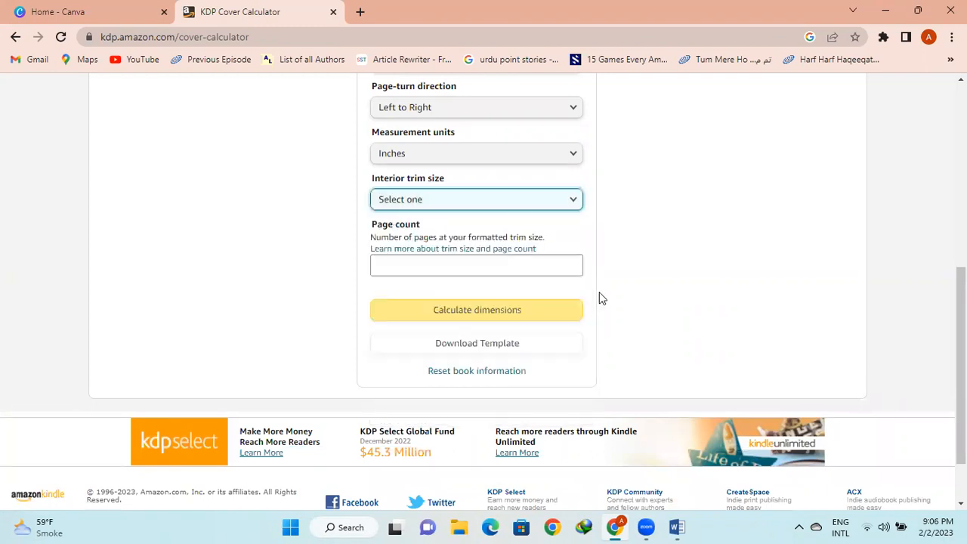
left_click(503, 201)
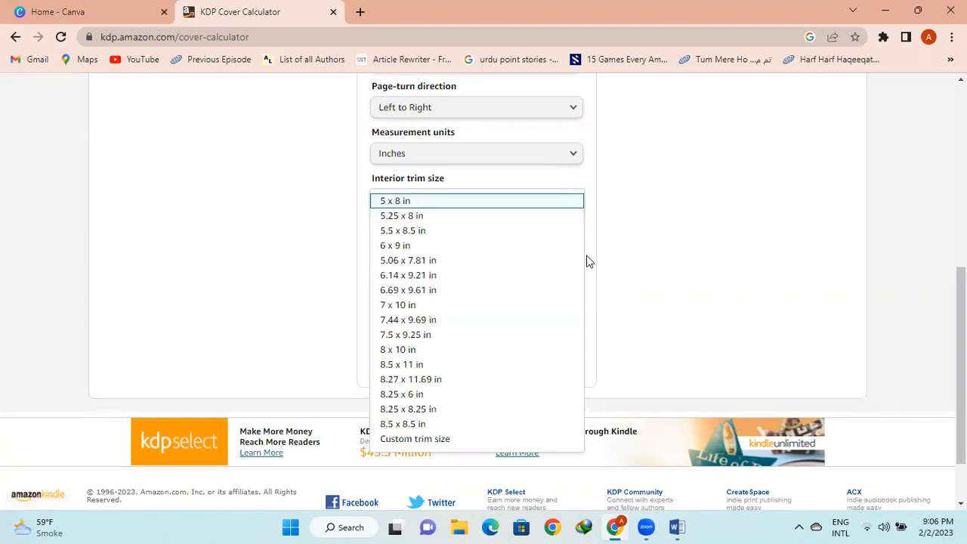
left_click(398, 247)
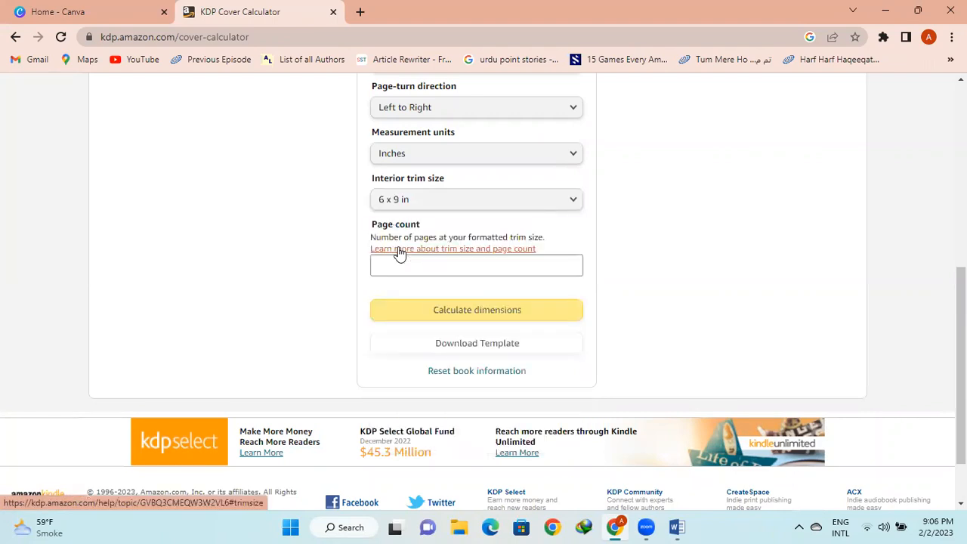
left_click(571, 203)
key("Tab")
key("shift+Tab")
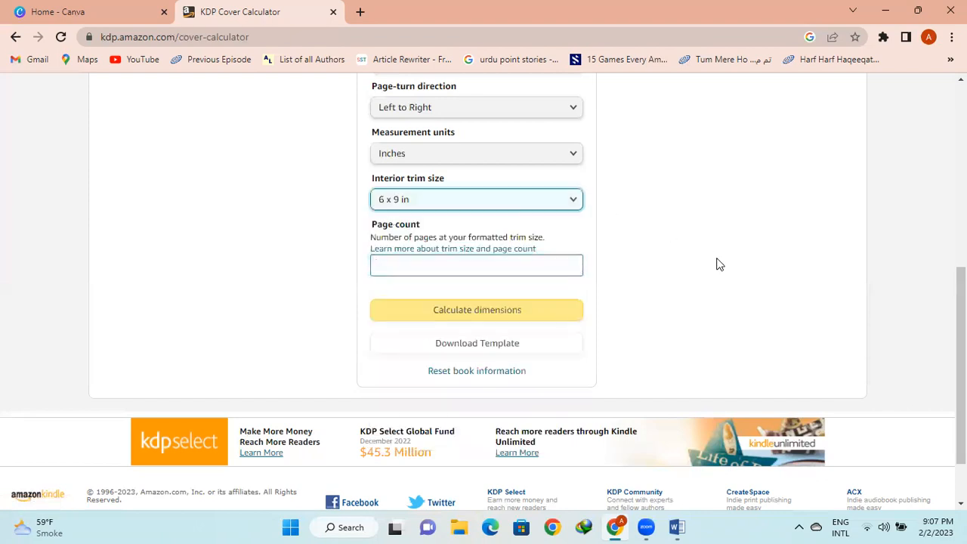
left_click(676, 527)
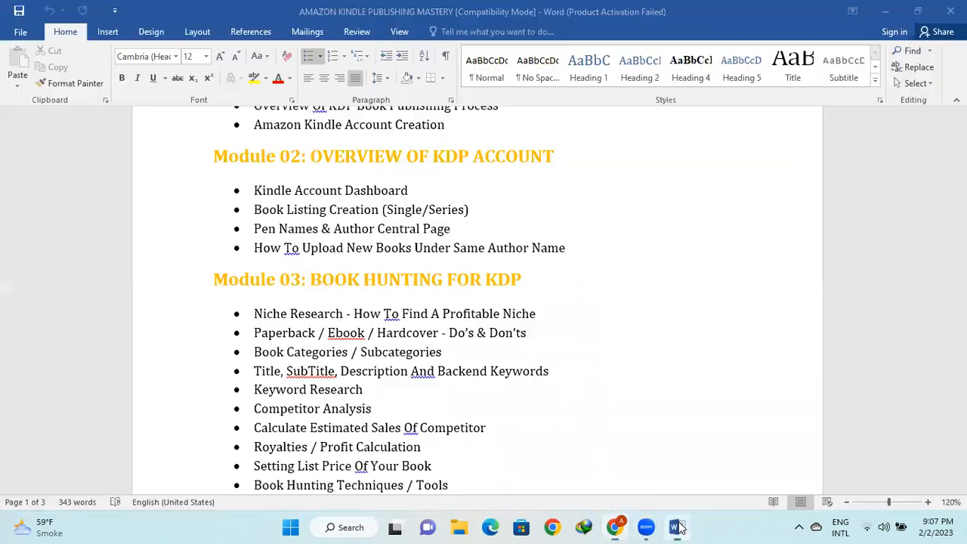
Confirm Word's paper size is Letter, 8.5 x 11 in, then return to the calculator
left_click(198, 32)
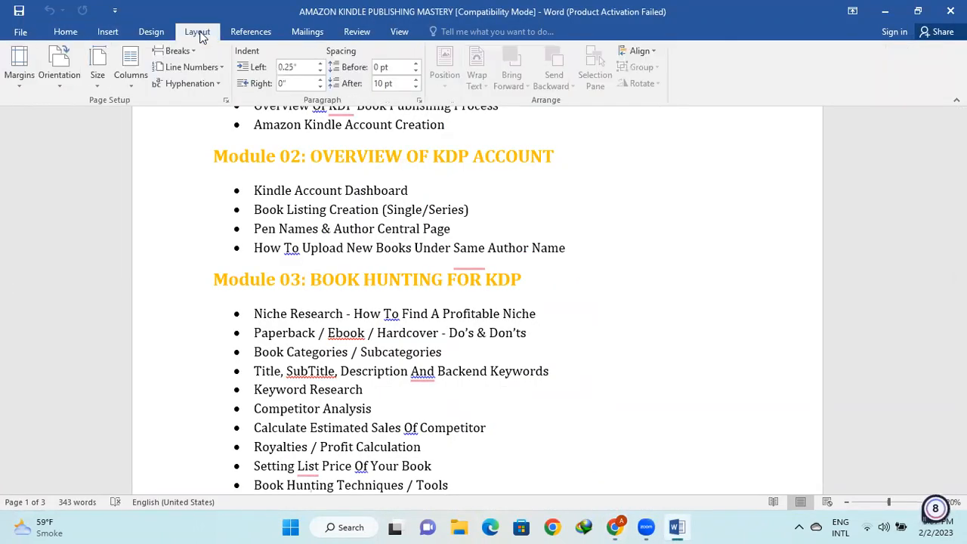
left_click(100, 78)
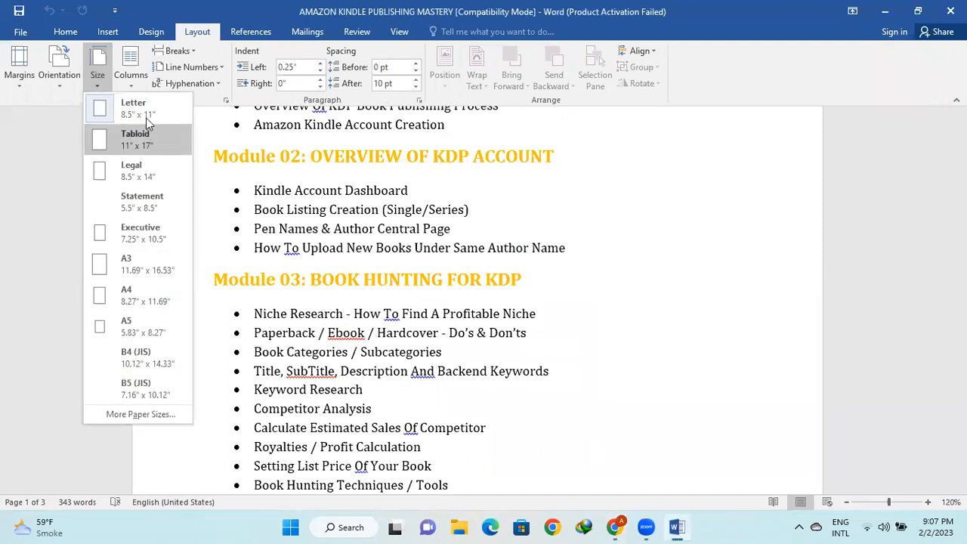
left_click(138, 415)
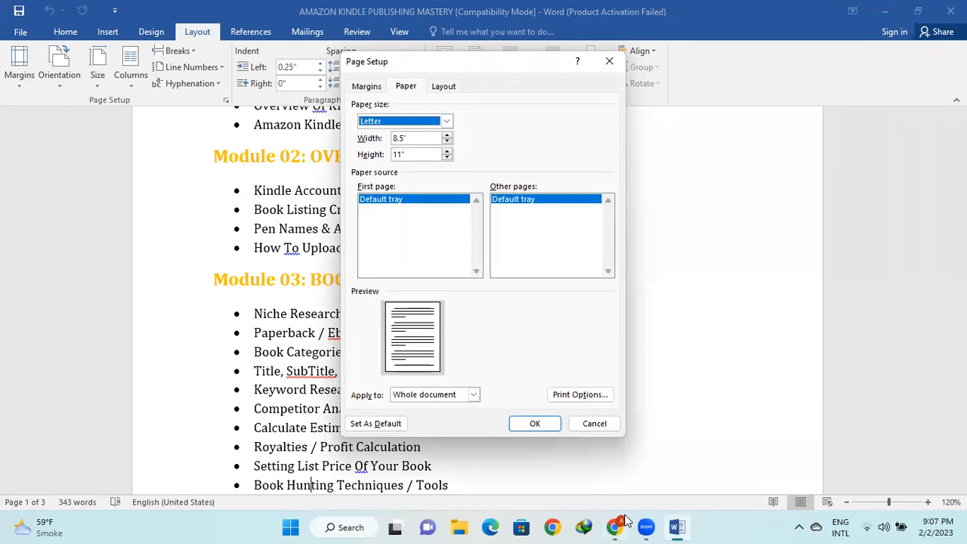
left_click(695, 237)
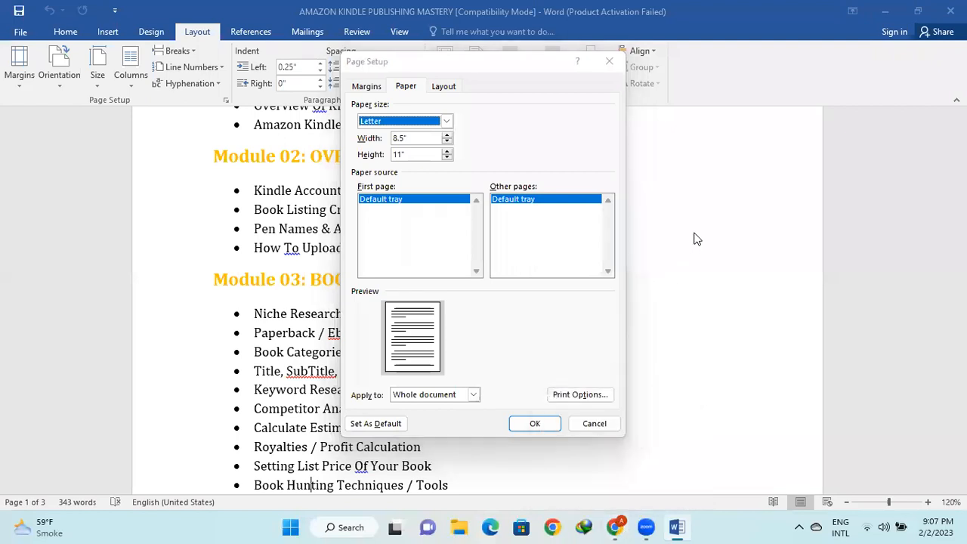
left_click(534, 424)
left_click(617, 526)
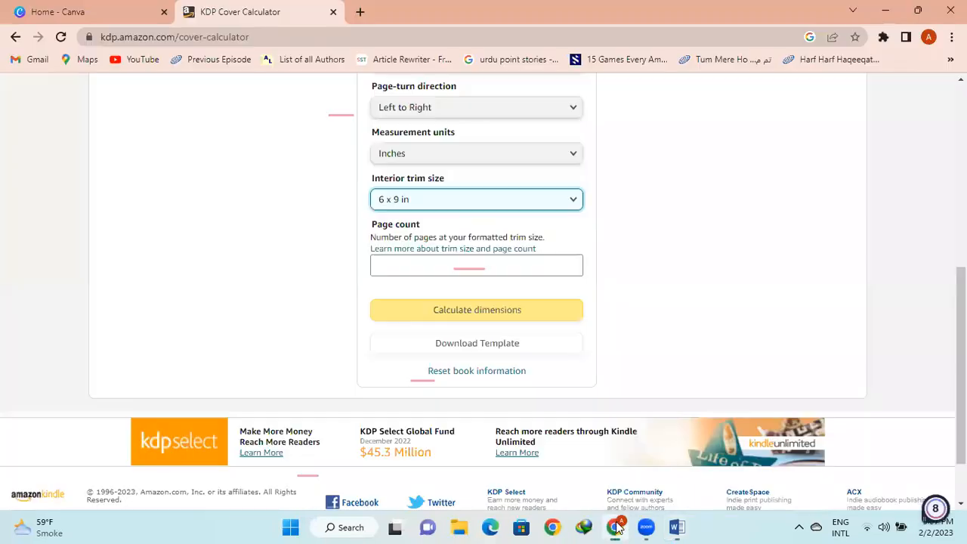
Change the trim size to 8.5 x 11 in, enter 59 pages, and calculate dimensions
left_click(539, 206)
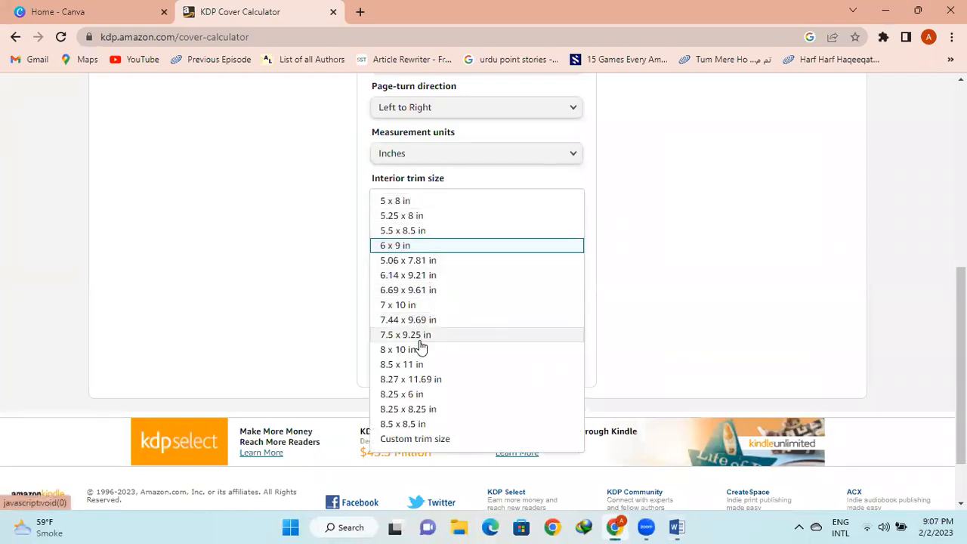
left_click(425, 369)
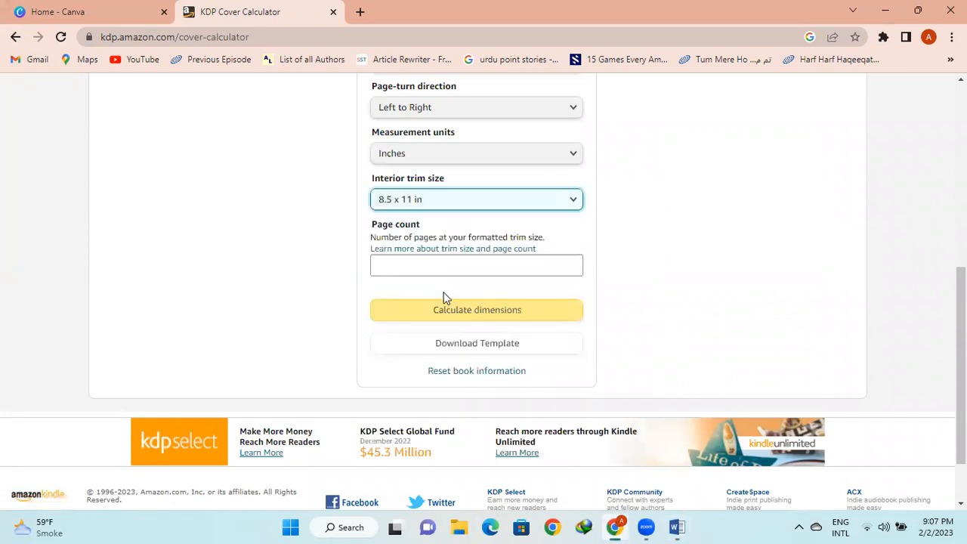
left_click(417, 262)
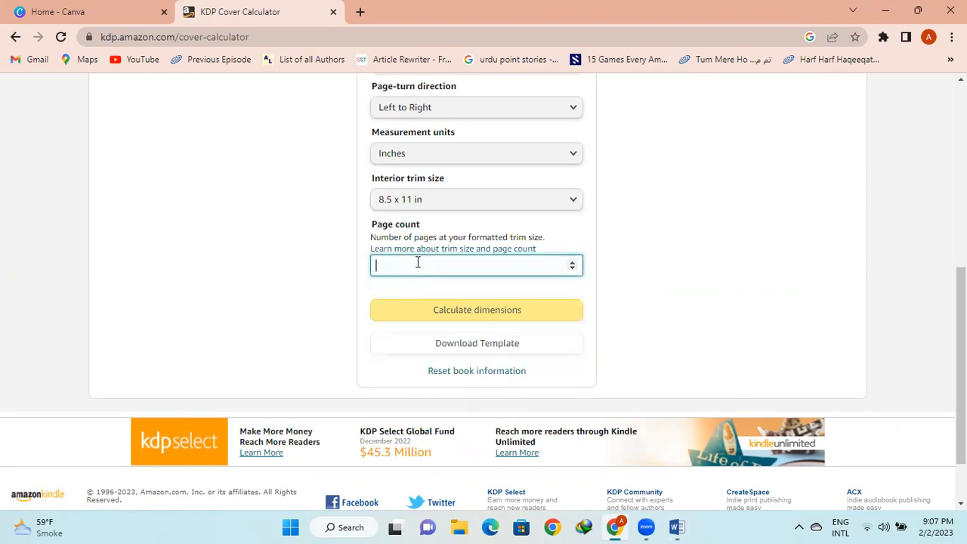
type("59")
left_click(700, 263)
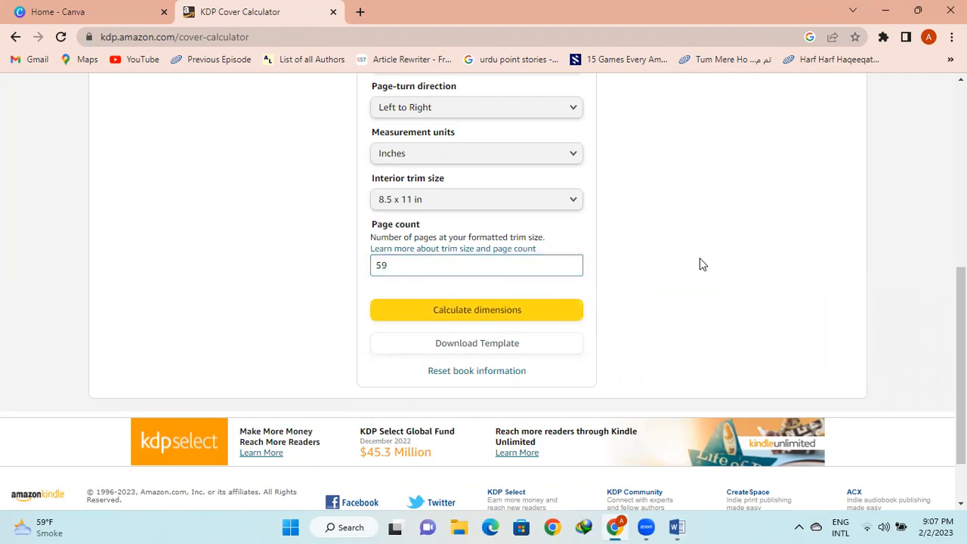
left_click(503, 309)
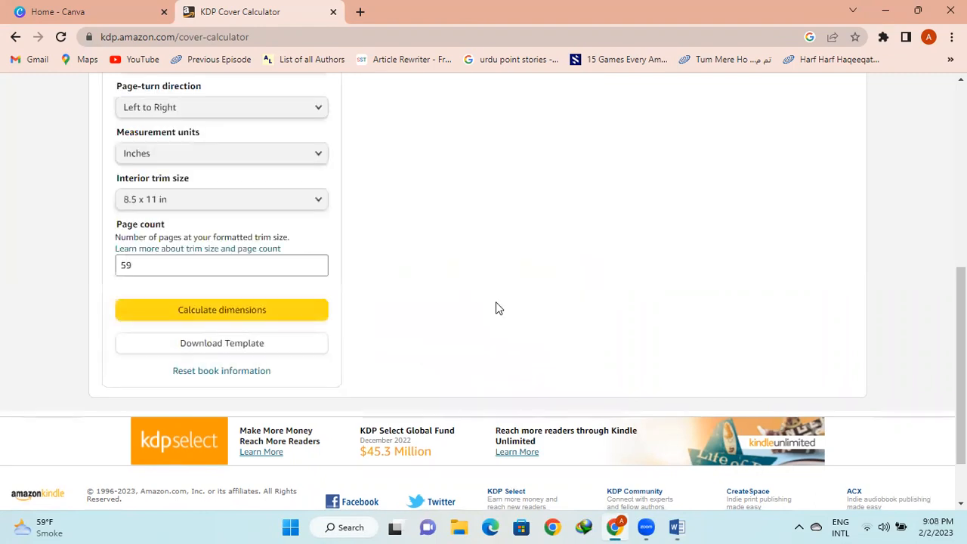
Review the 17.383 x 11.25 in full cover result, then go back to Google results
left_click_drag(964, 296, 964, 118)
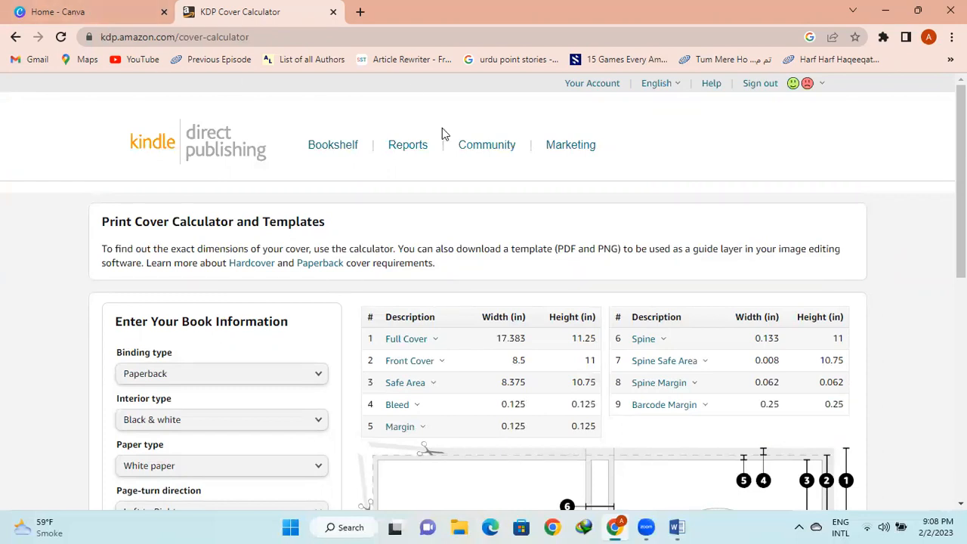
left_click(16, 37)
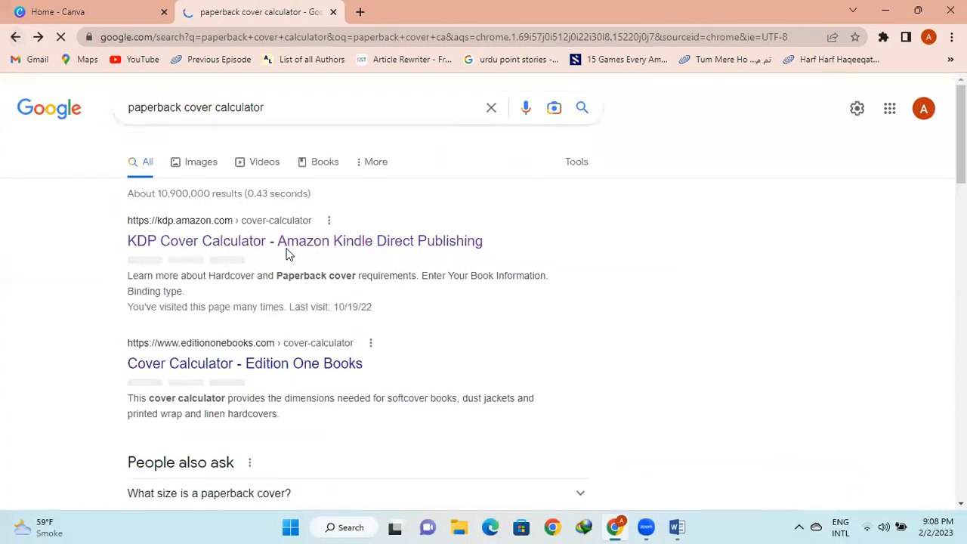
Reopen the KDP Cover Calculator from the Google search results
left_click(284, 243)
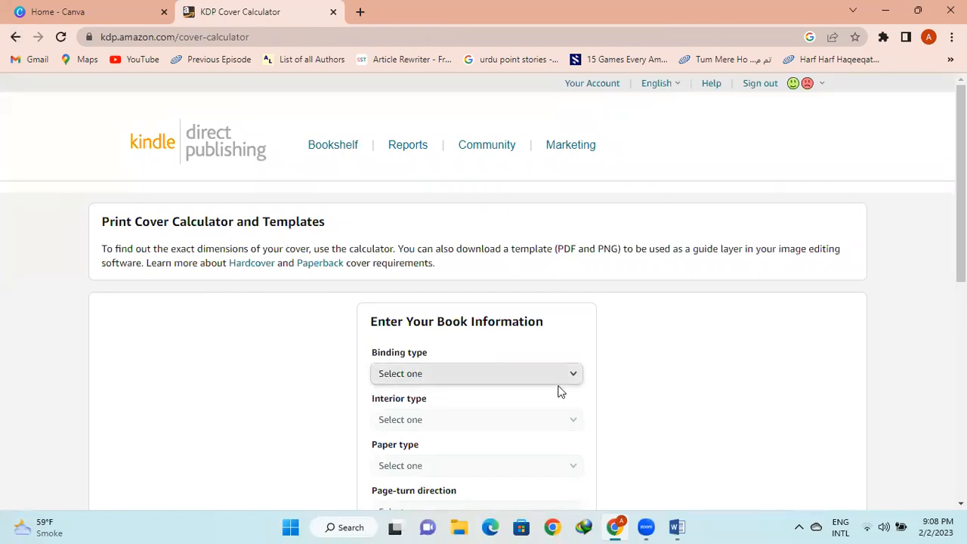
Choose Hardcover binding, Black & white interior, and White paper
left_click(466, 375)
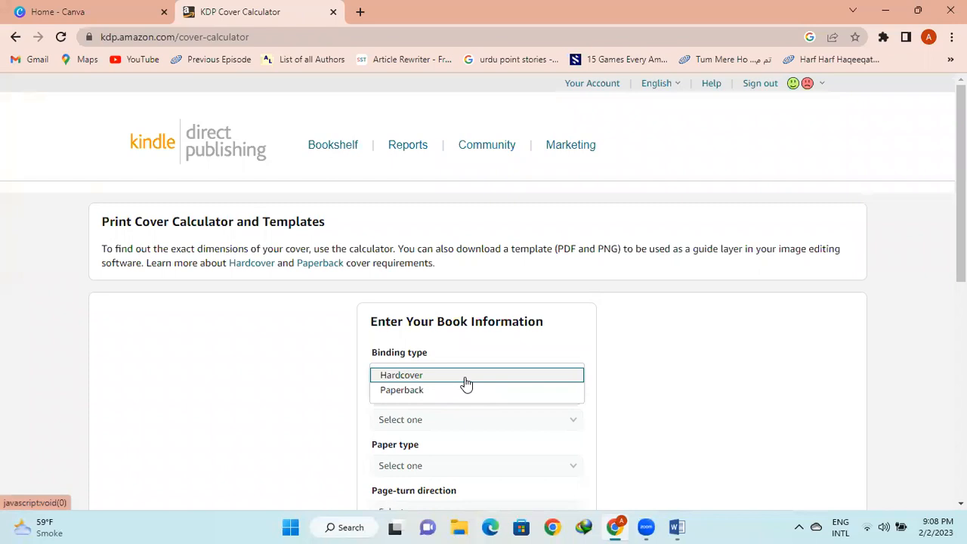
left_click(466, 382)
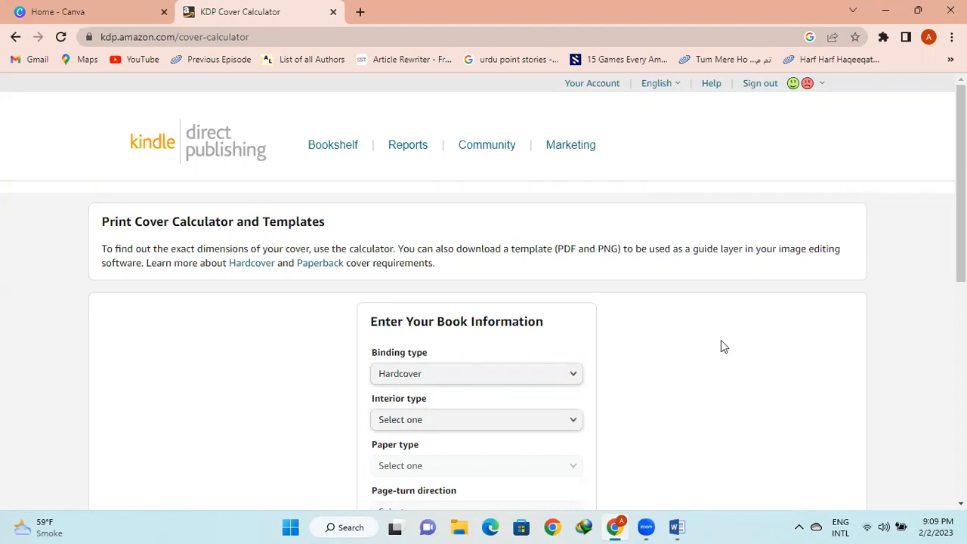
scroll(721, 341, "down", 3)
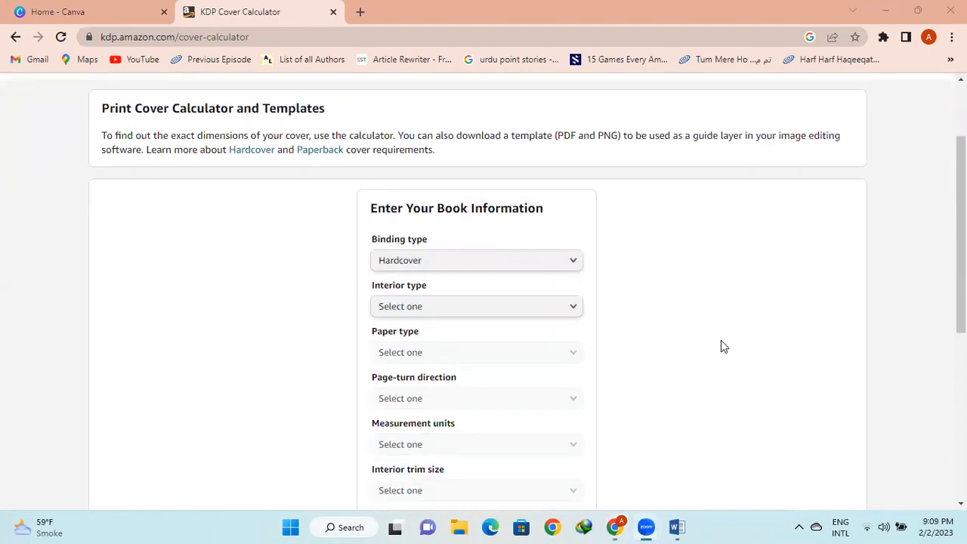
left_click(721, 342)
left_click(479, 311)
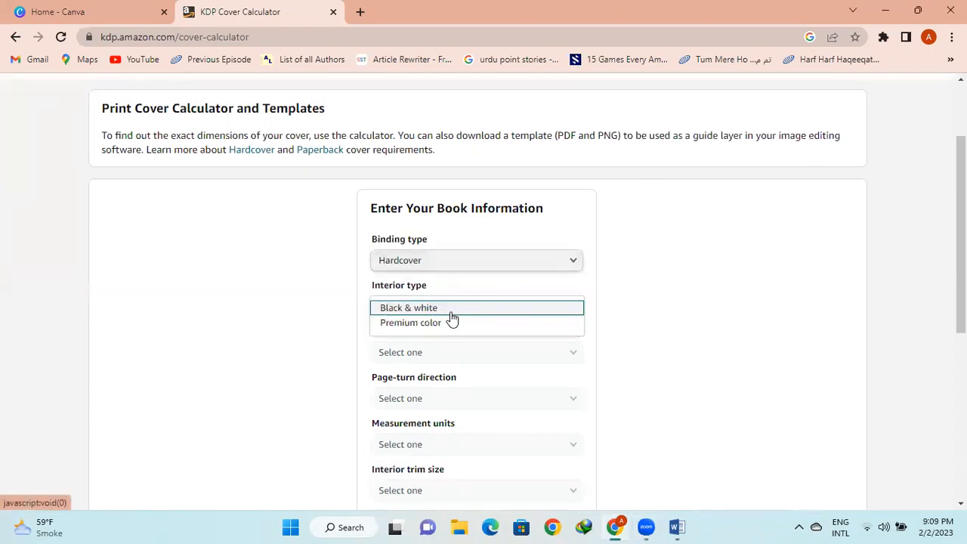
left_click(462, 309)
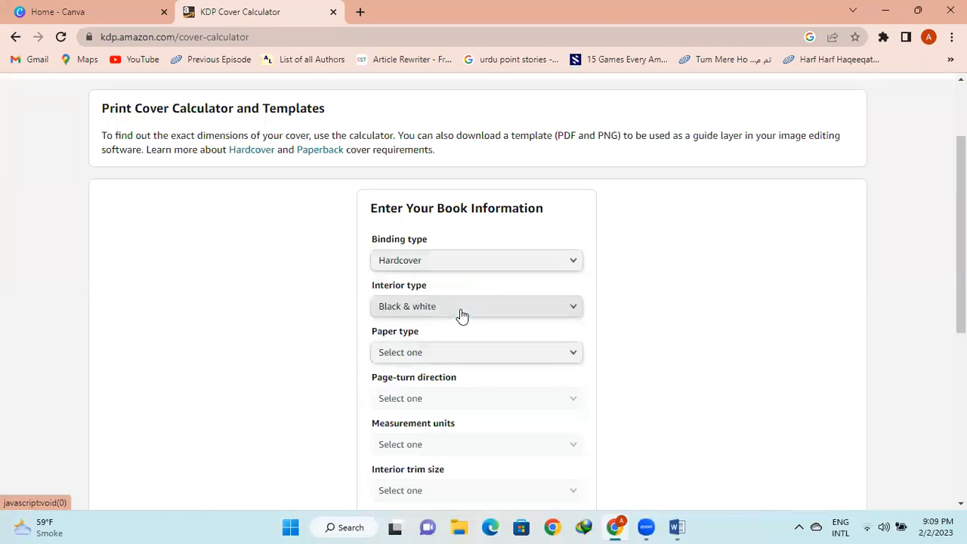
left_click(520, 359)
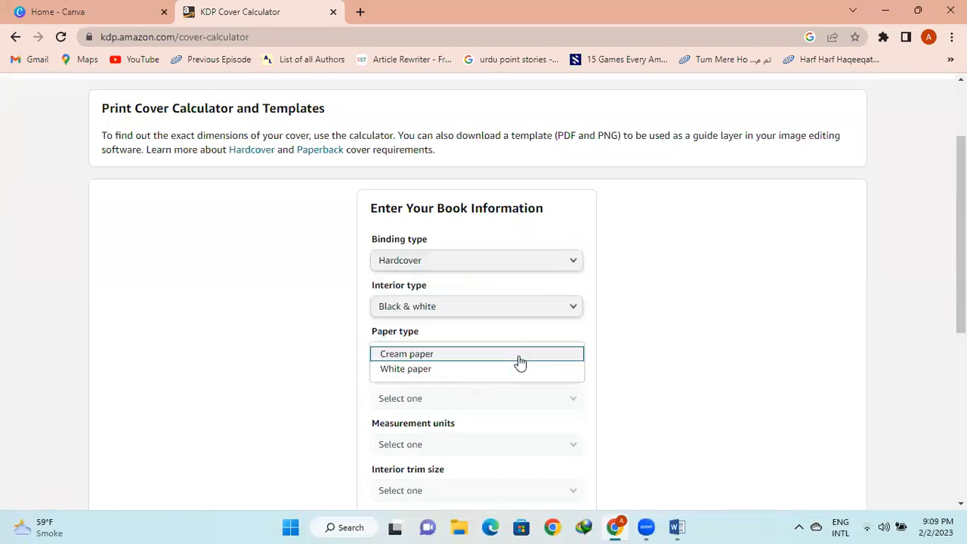
left_click(451, 370)
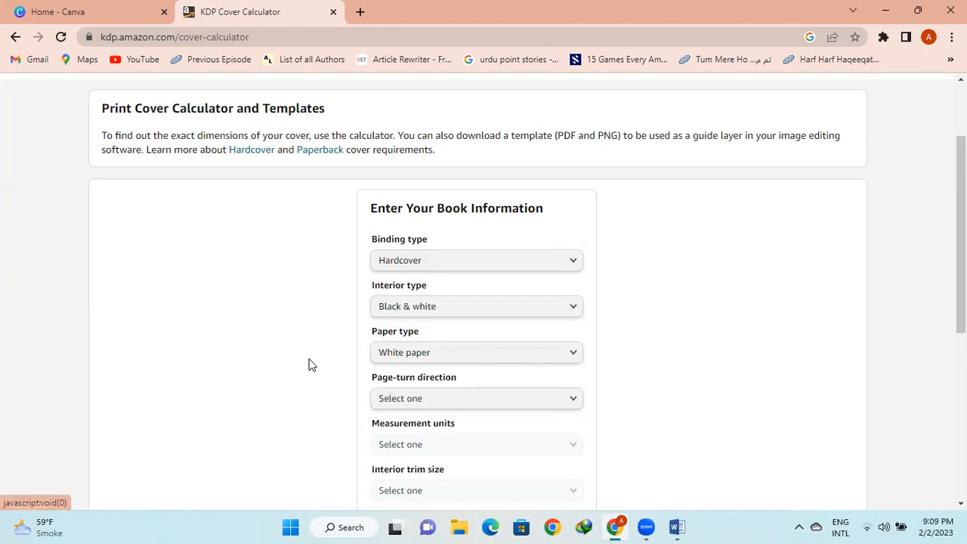
Set Left to Right, Inches, 6 x 9 in trim size, and a 100-page count
scroll(296, 365, "down", 2)
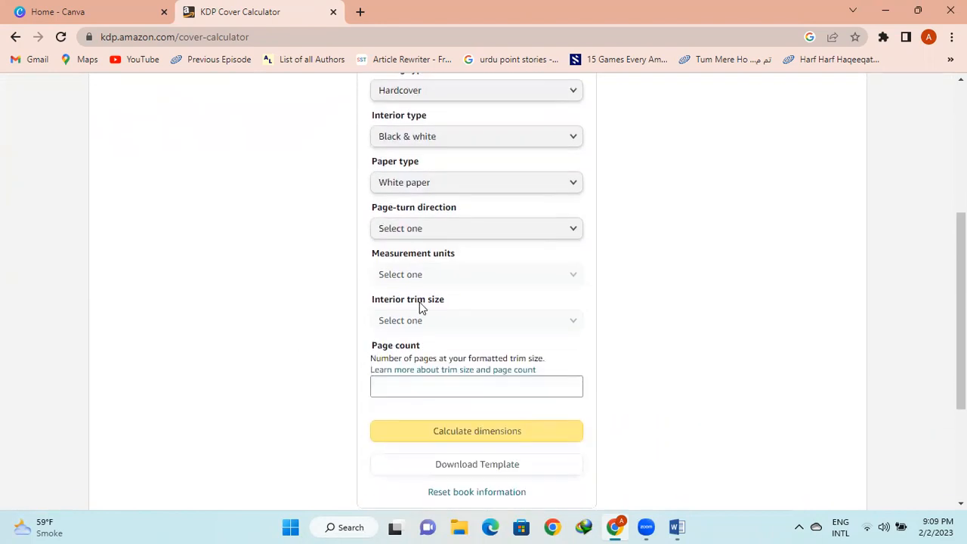
left_click(476, 236)
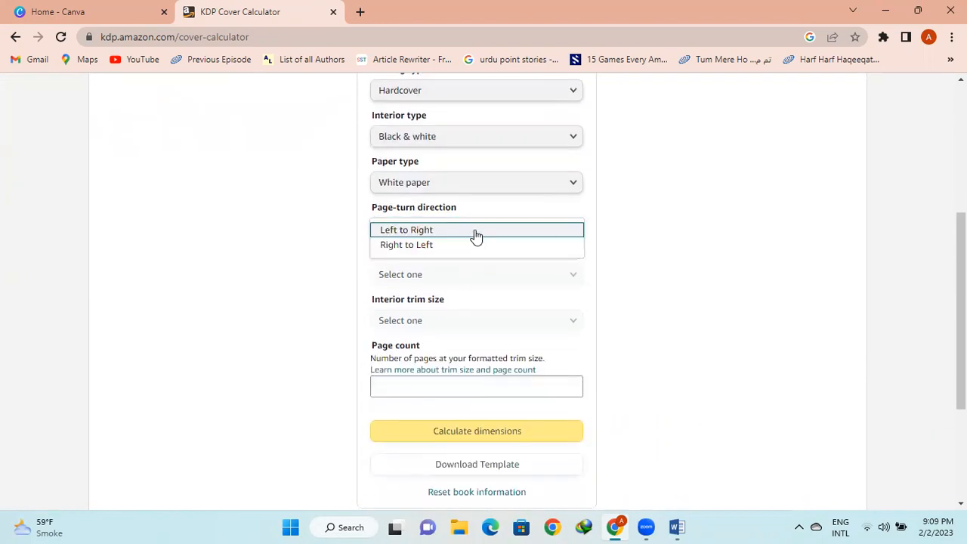
left_click(423, 232)
left_click(461, 280)
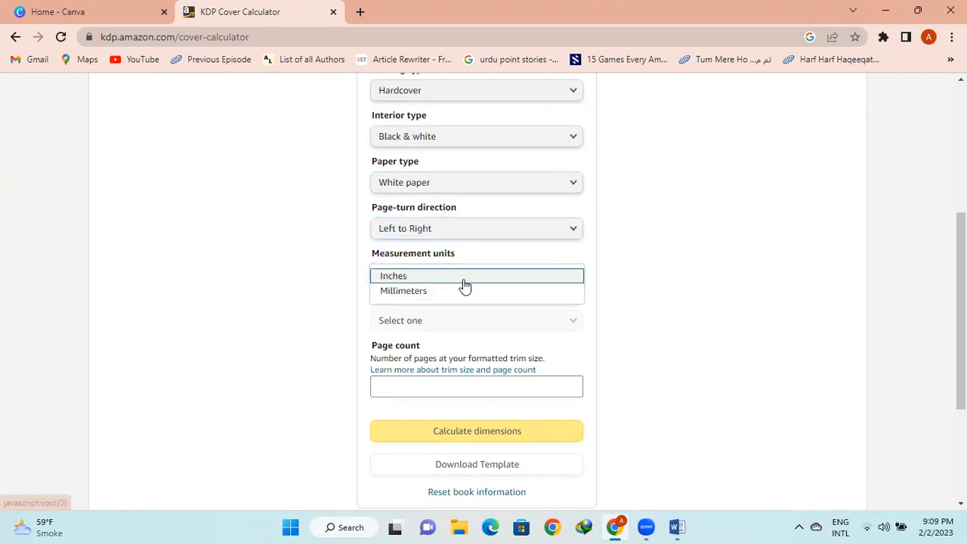
left_click(415, 276)
left_click(470, 323)
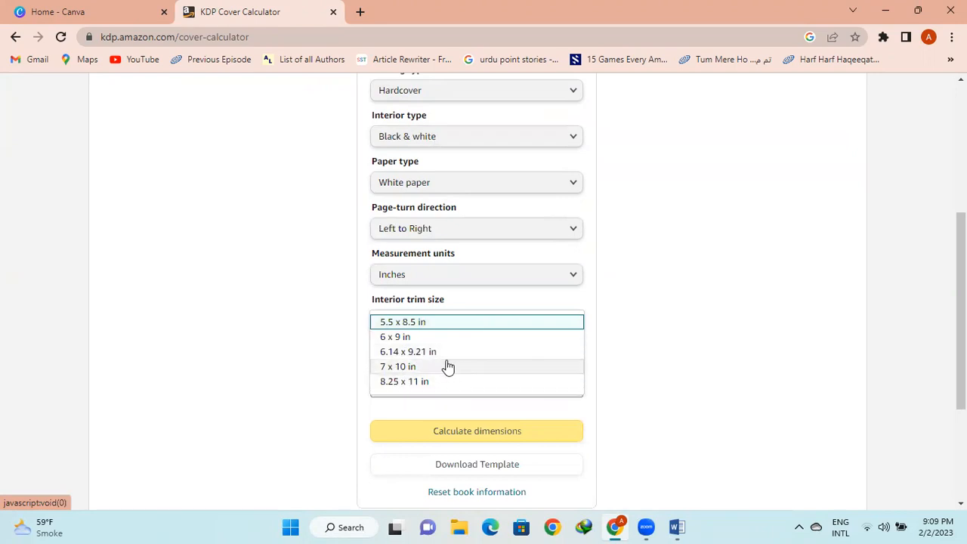
left_click(419, 338)
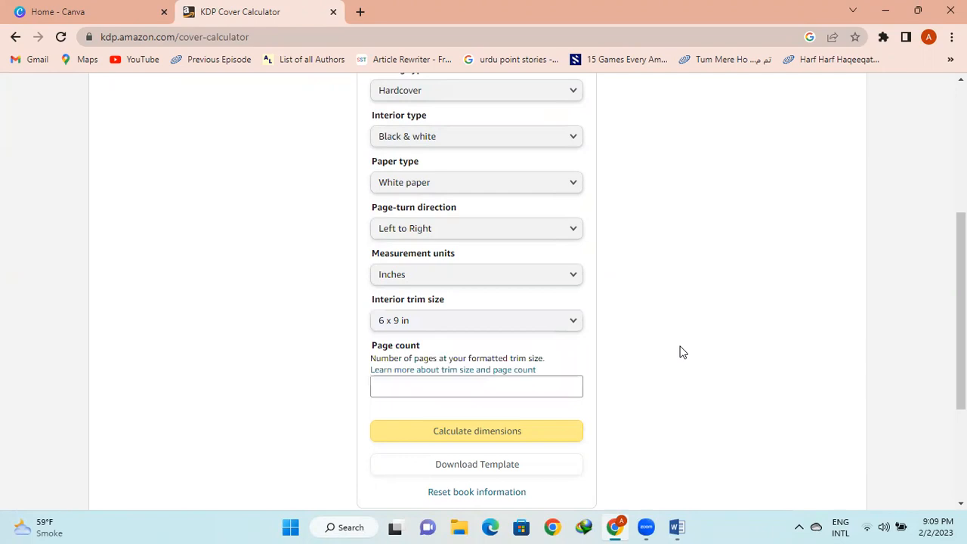
left_click(486, 386)
type("100")
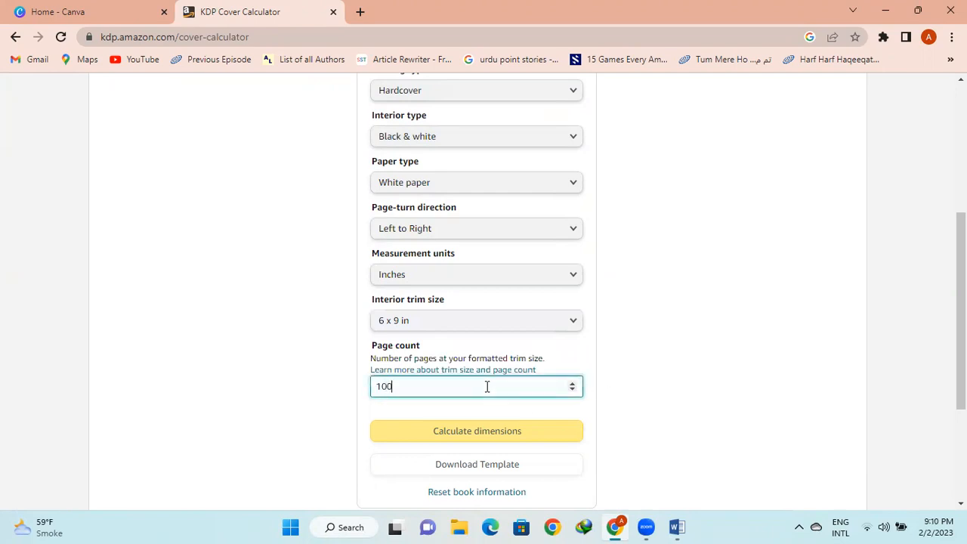
left_click(748, 413)
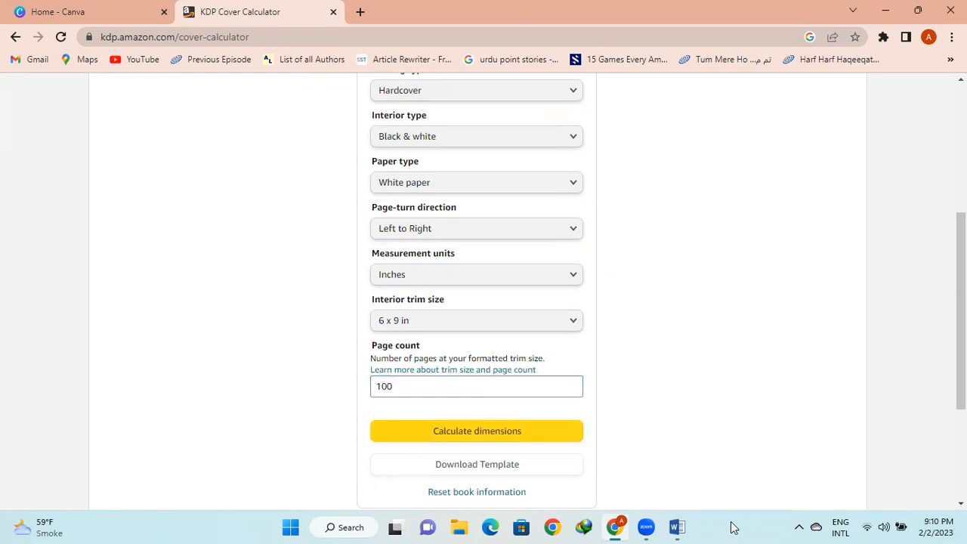
Give the Word document a custom 6 x 9 inch page size, then return to Chrome
left_click(677, 527)
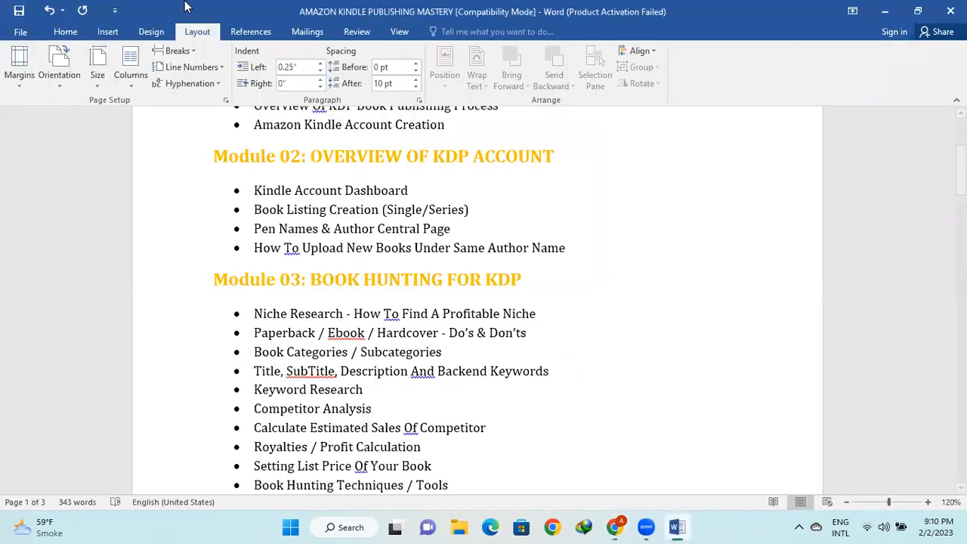
left_click(99, 77)
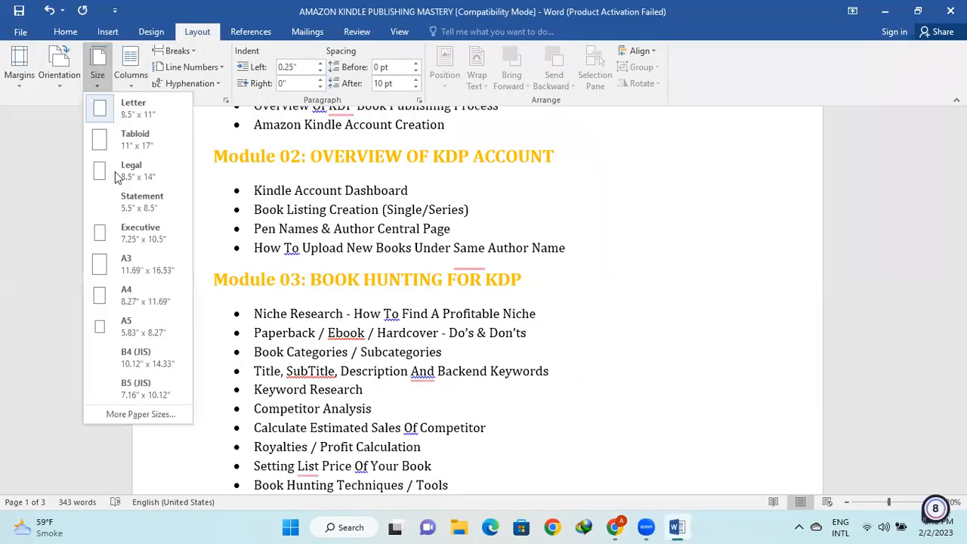
left_click(141, 415)
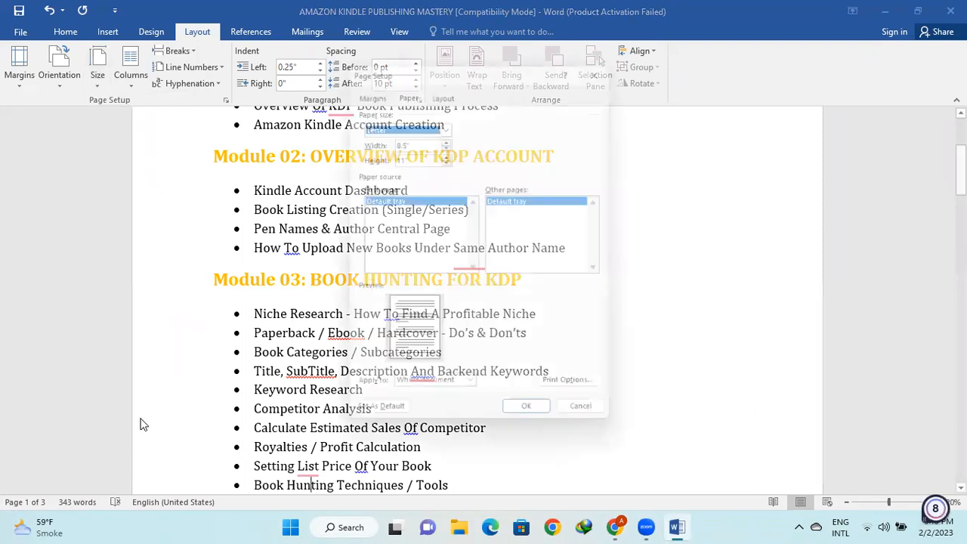
left_click(411, 138)
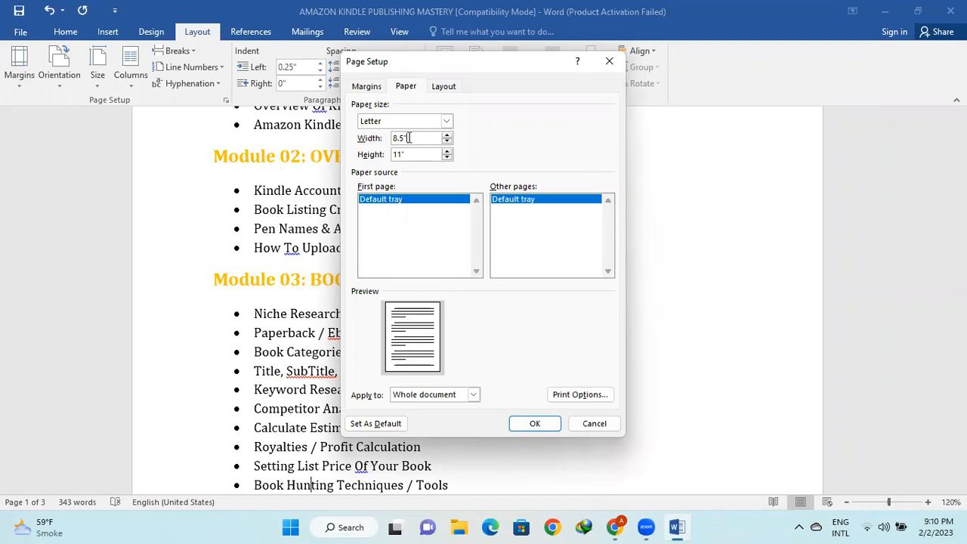
left_click(447, 121)
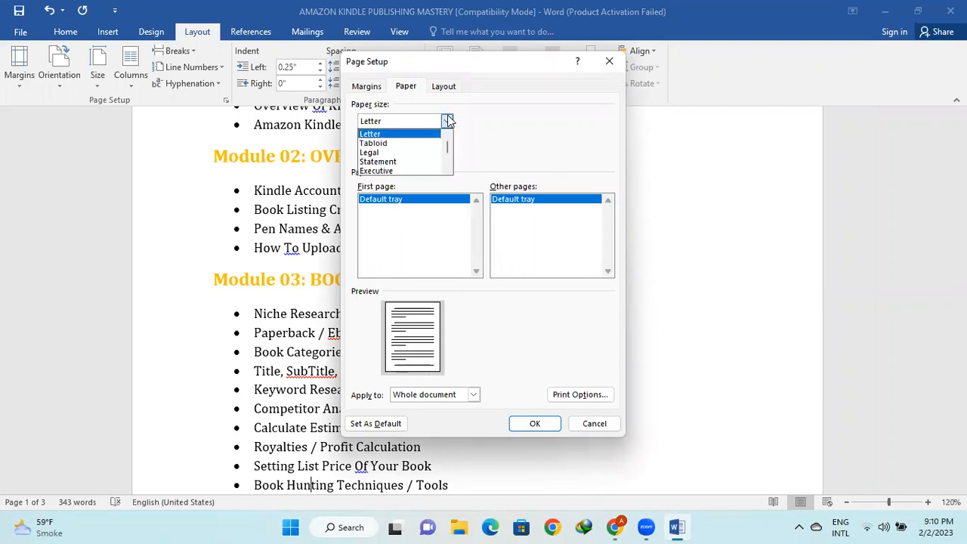
left_click(541, 151)
left_click(399, 138)
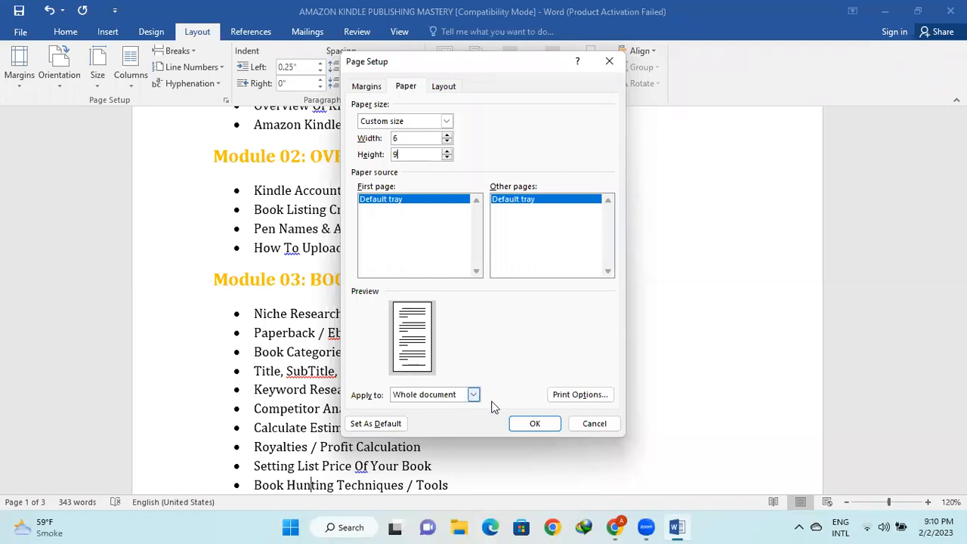
left_click(530, 424)
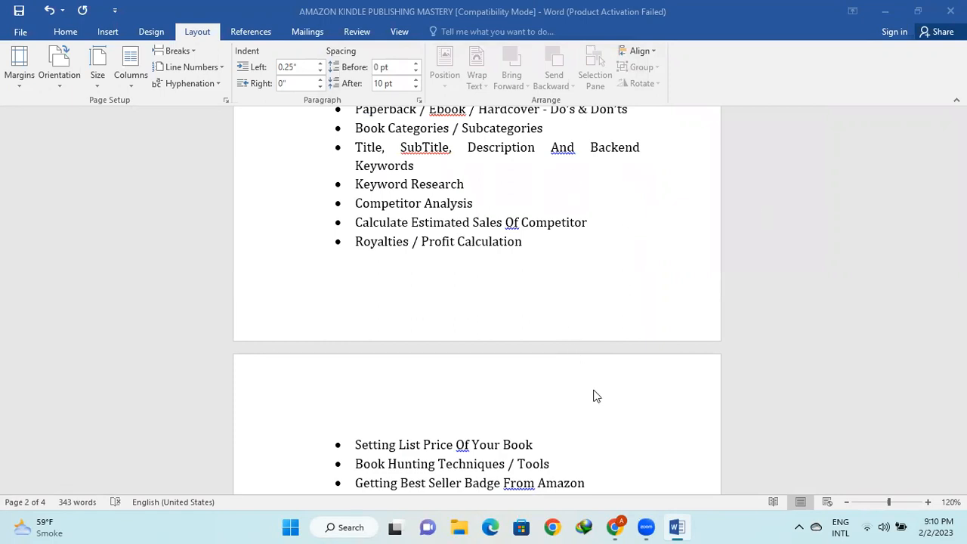
key("alt+Tab")
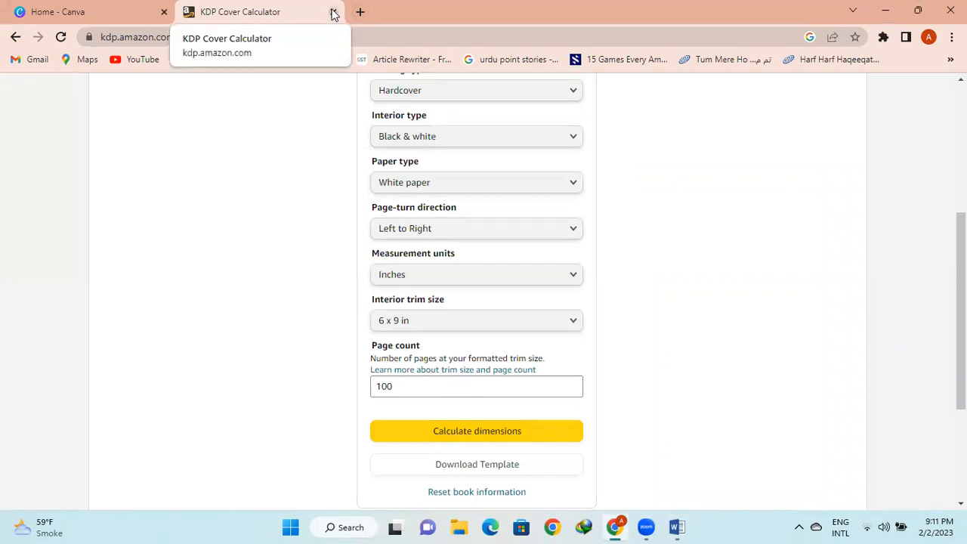
Calculate the hardcover dimensions and read the full cover size of 13.989 × 10.417 in
left_click(533, 432)
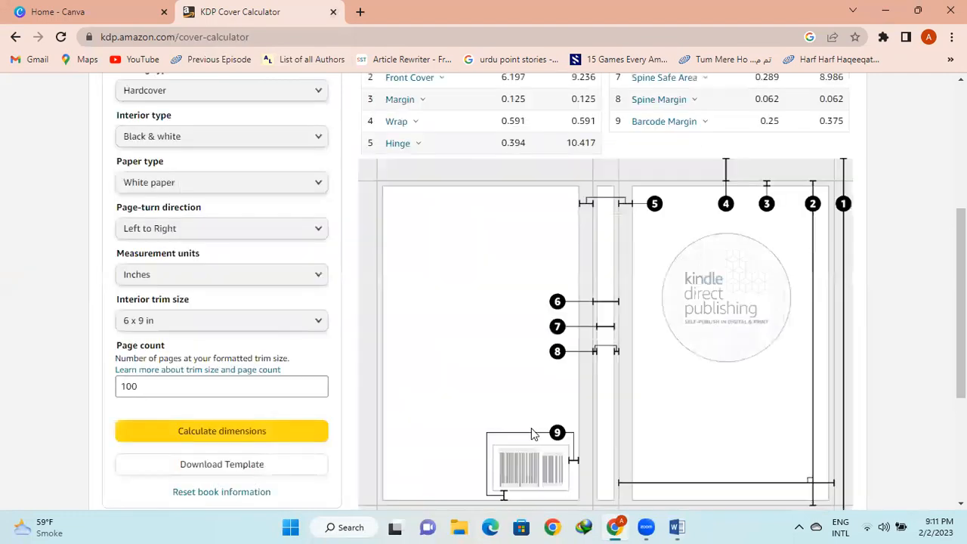
scroll(531, 432, "up", 3)
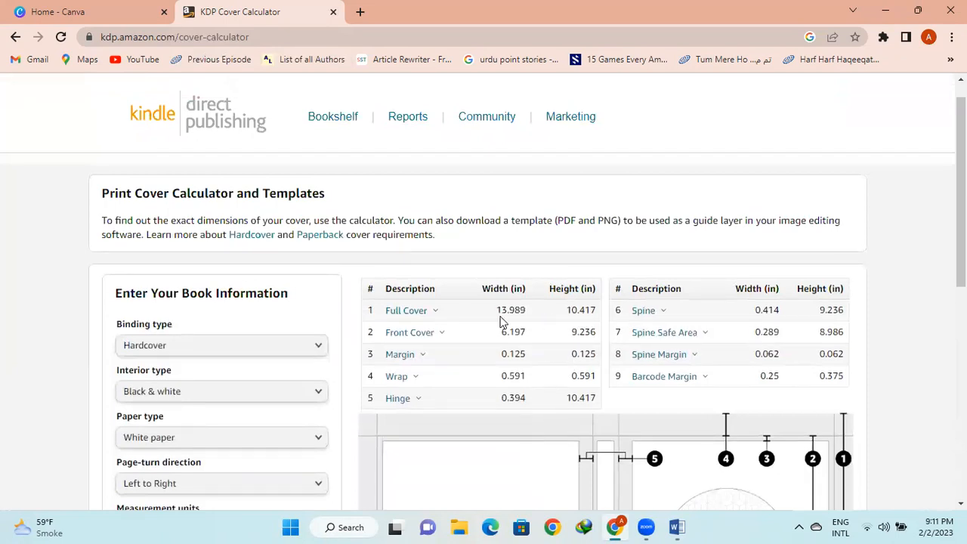
Create a custom 13.898 × 10.417 in Canva design, rechecking the calculator's full cover size
left_click(83, 9)
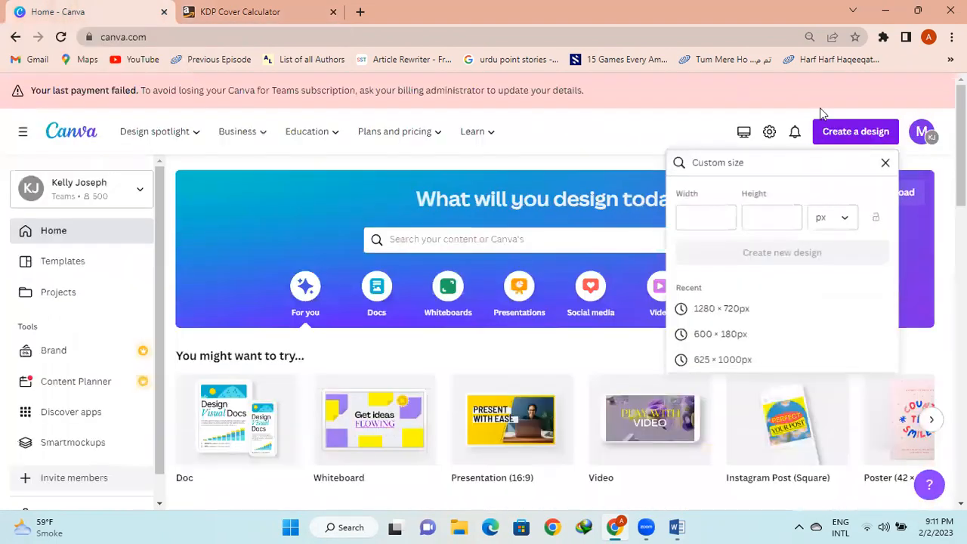
left_click(841, 222)
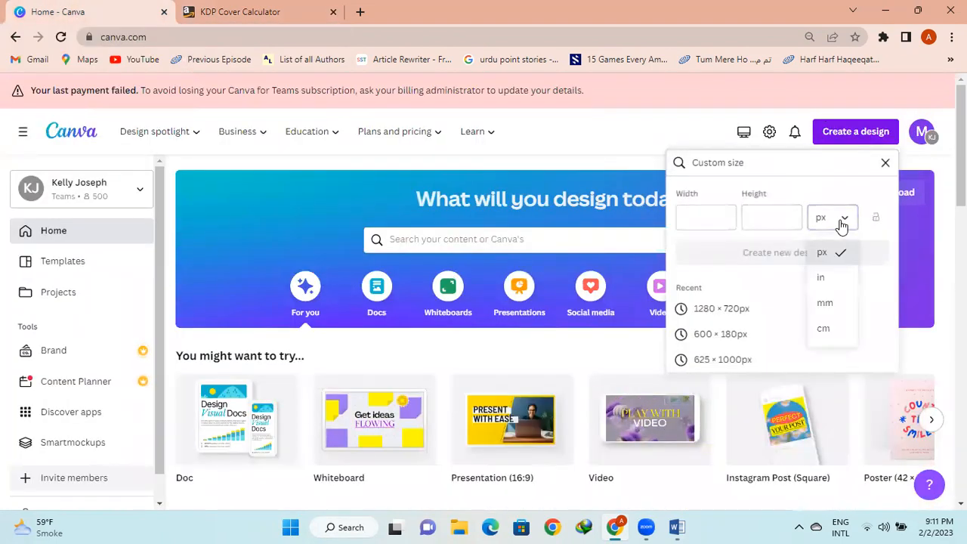
left_click(835, 277)
left_click(699, 218)
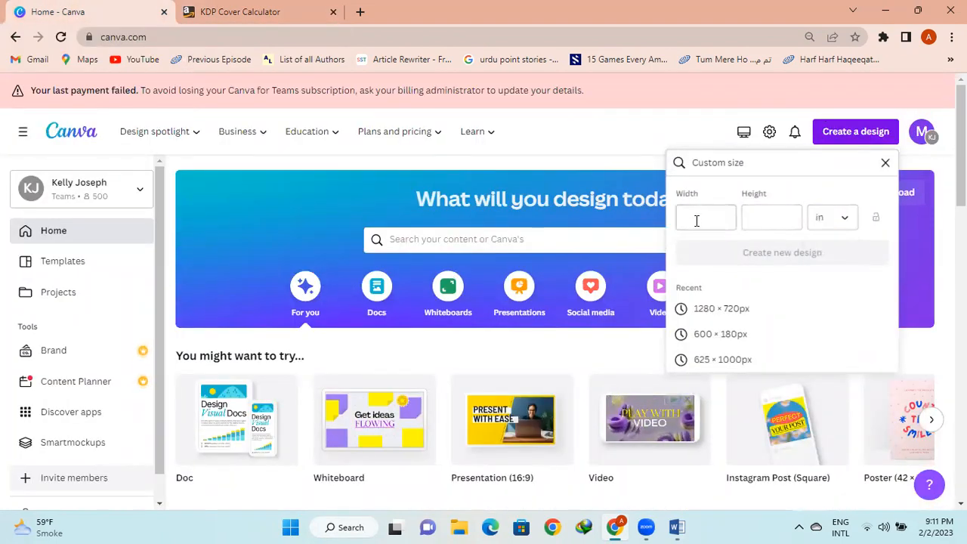
type("13")
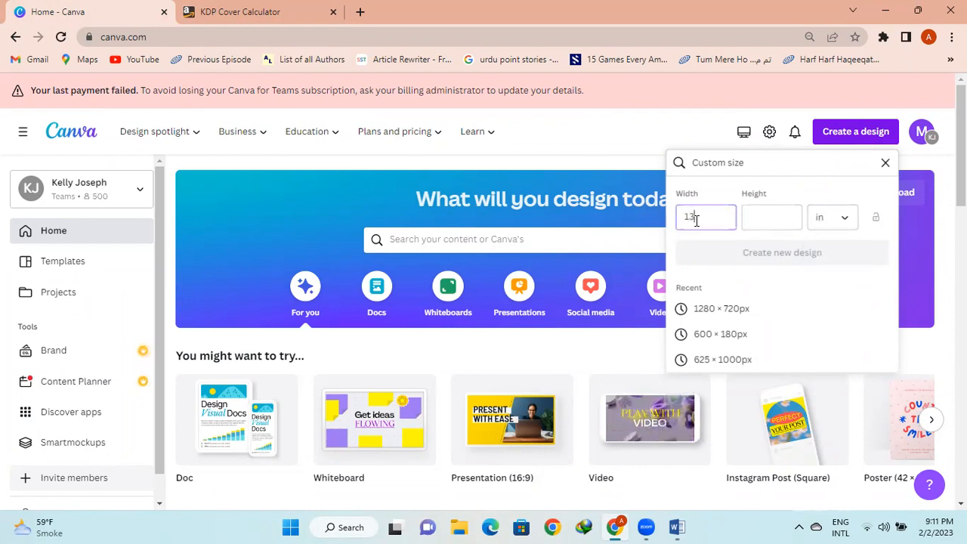
type(".898")
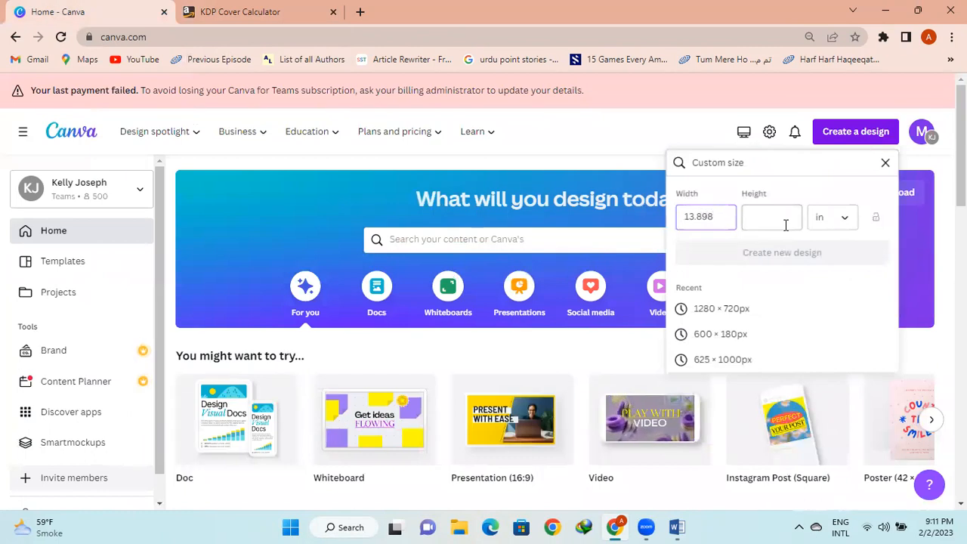
left_click(762, 218)
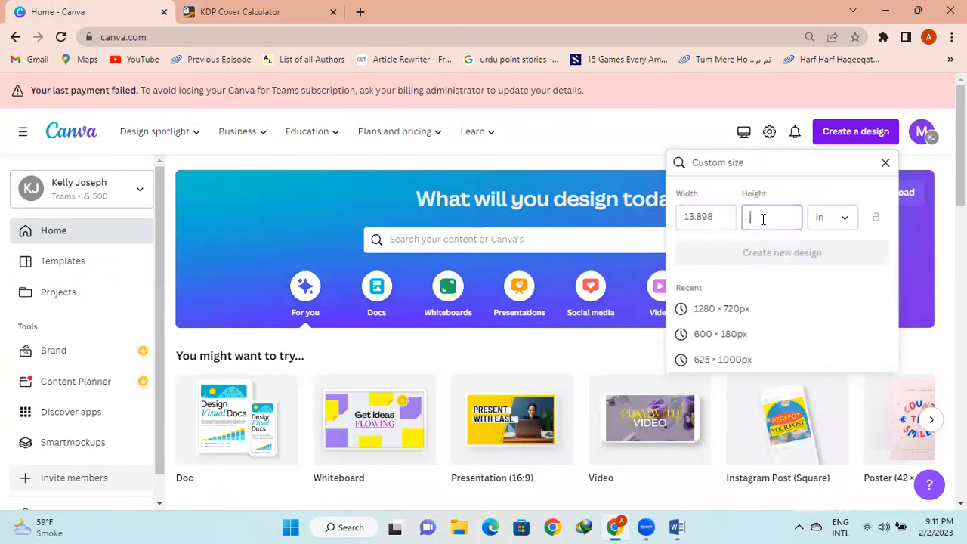
type("10")
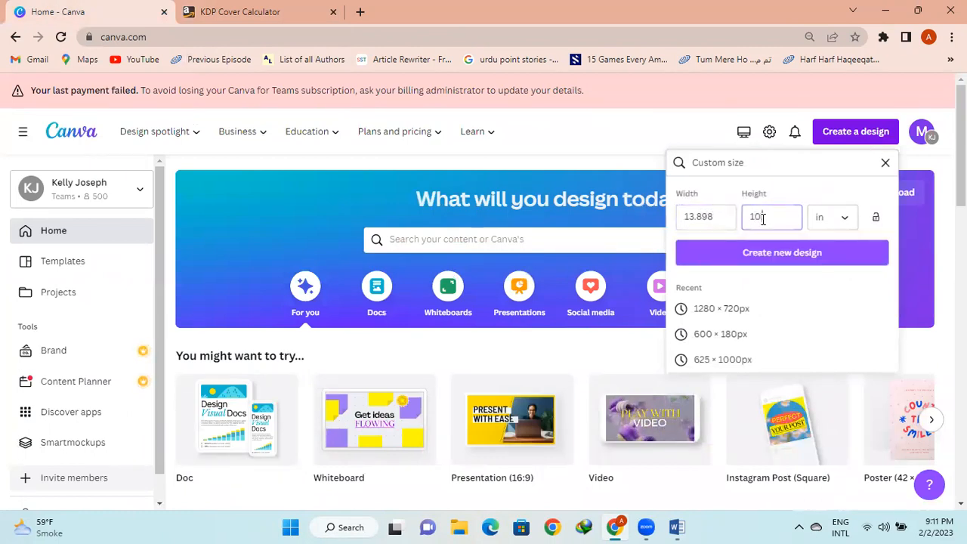
type(".417")
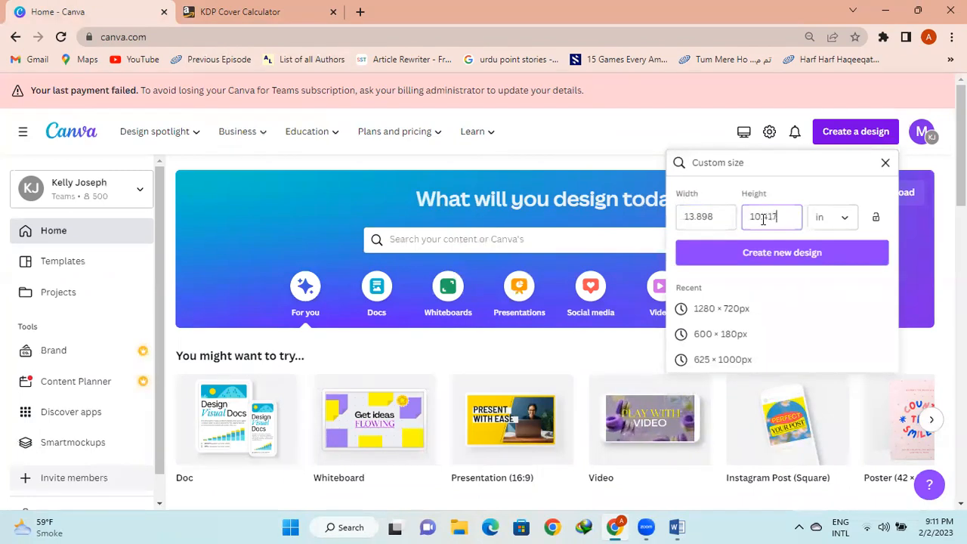
left_click(754, 254)
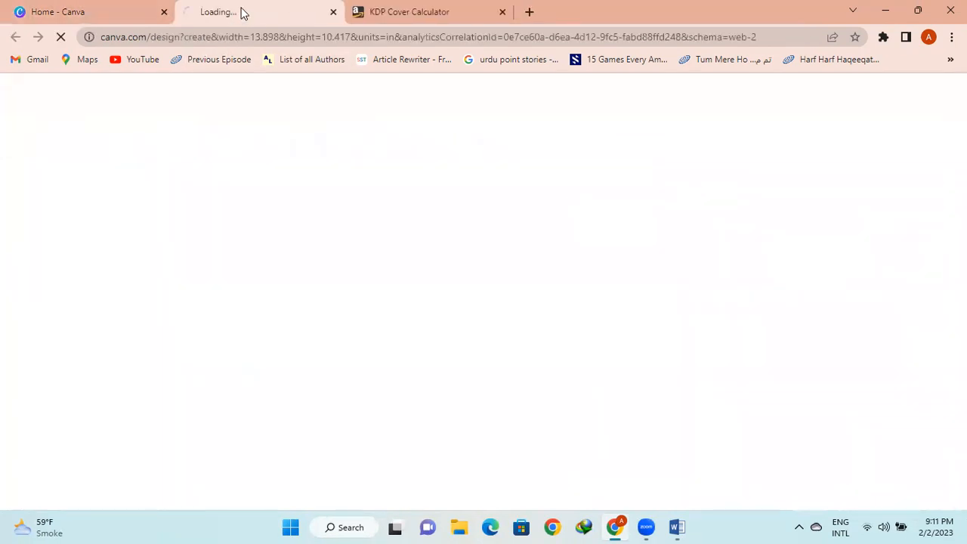
left_click(416, 12)
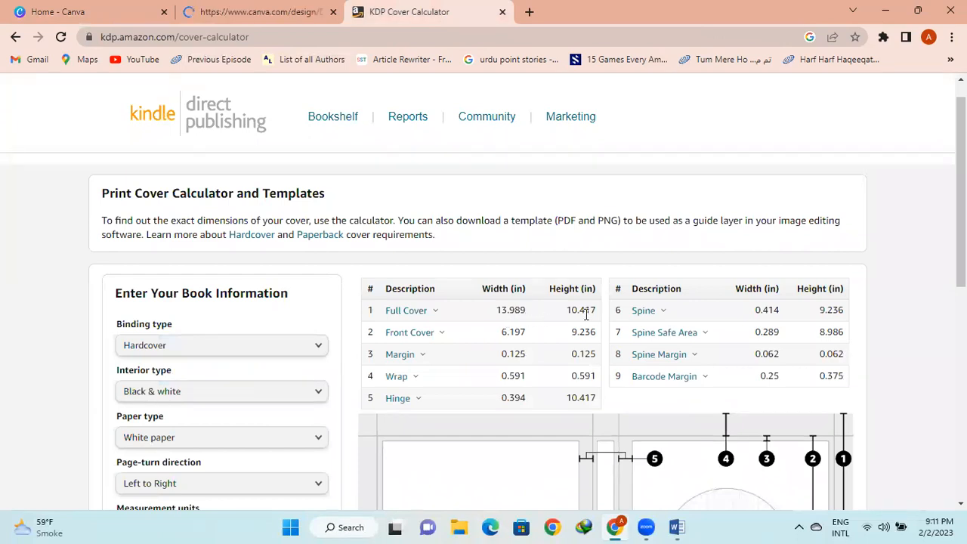
left_click(205, 7)
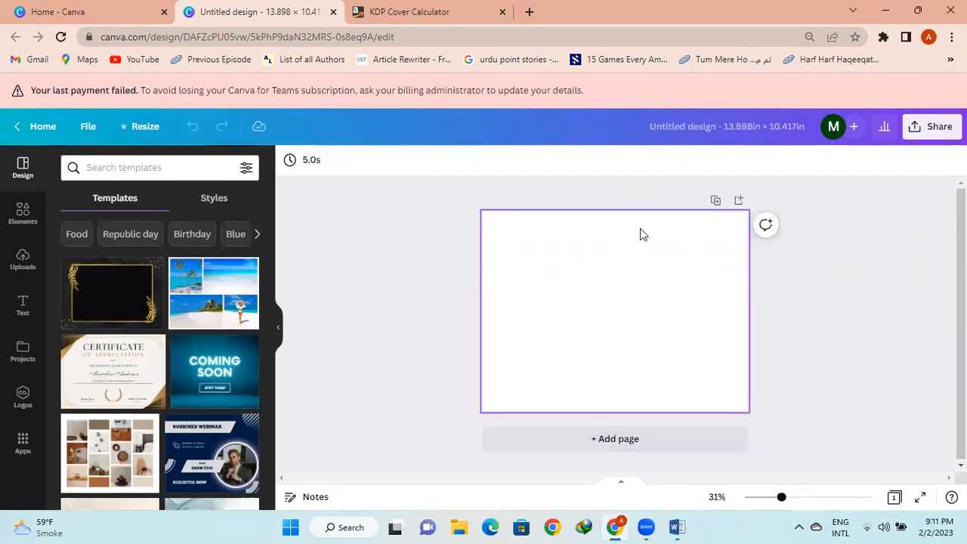
Add a square from Elements and stretch it into a thin full-height vertical bar
left_click(13, 218)
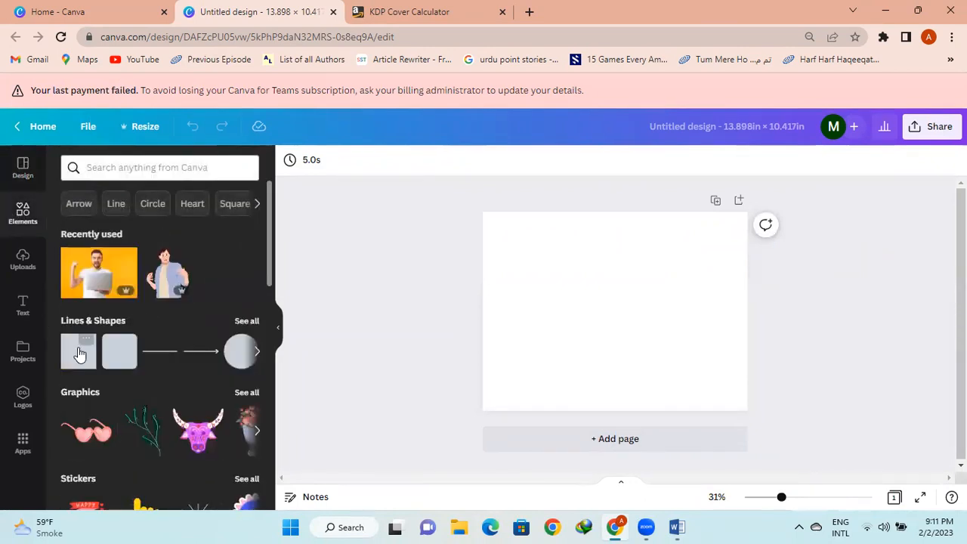
left_click(80, 355)
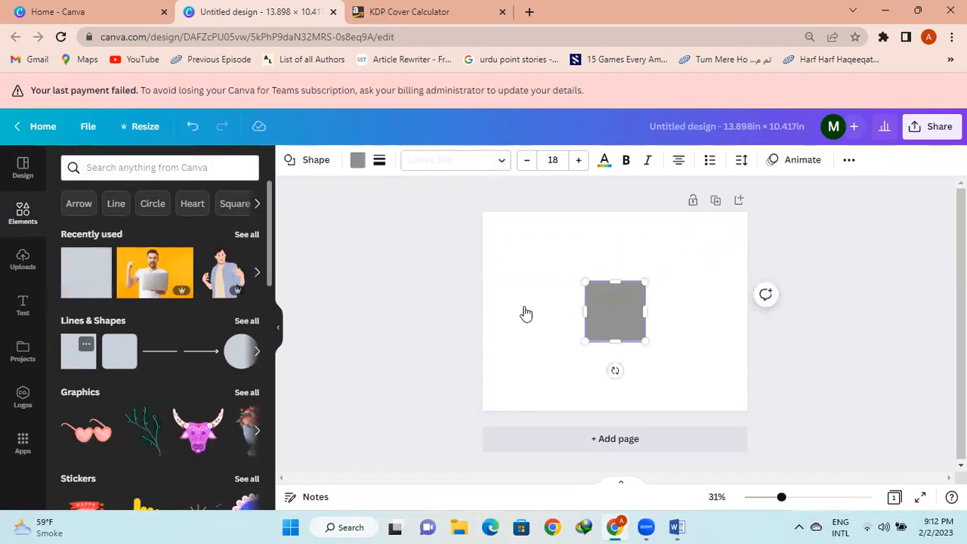
left_click_drag(615, 281, 619, 211)
left_click_drag(615, 341, 614, 410)
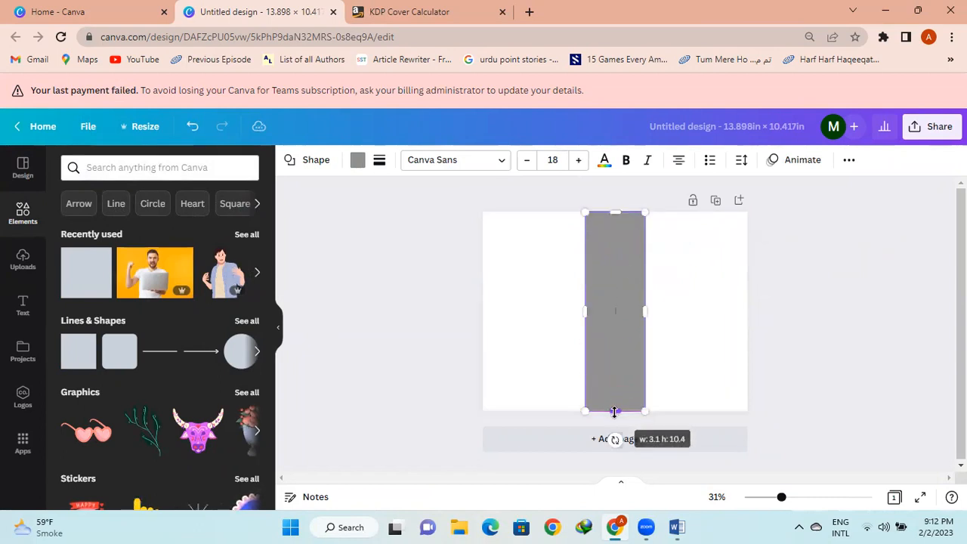
left_click_drag(644, 310, 596, 312)
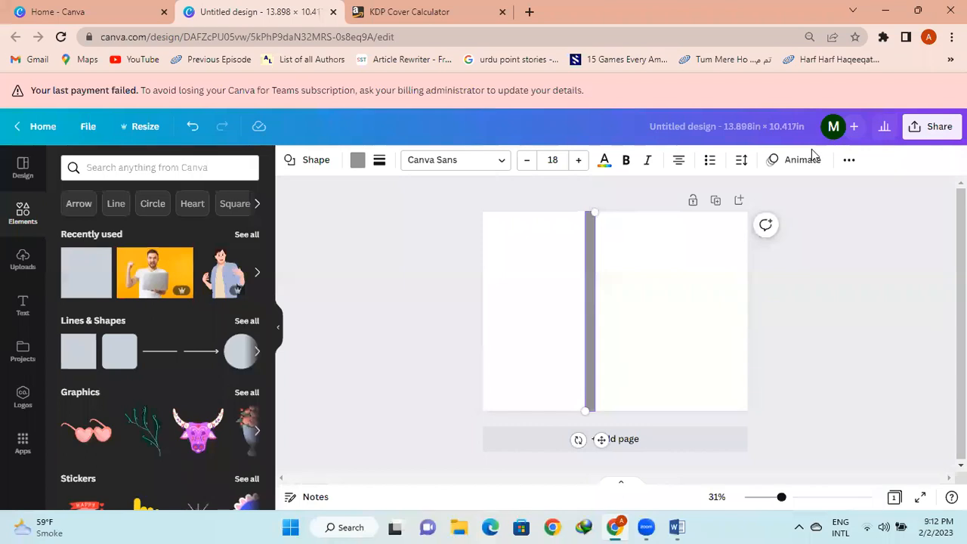
Centre the spine bar horizontally on the page with Position alignment
left_click(848, 162)
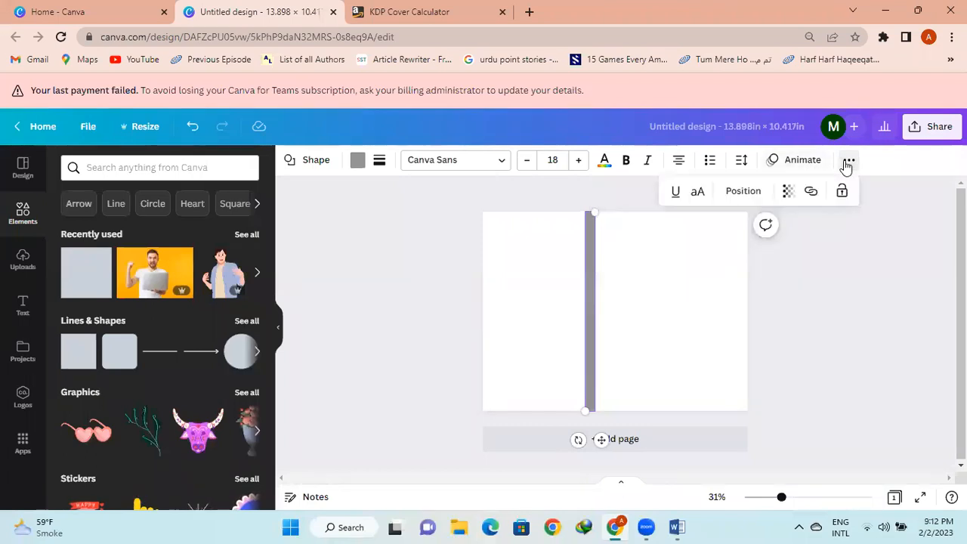
left_click(745, 193)
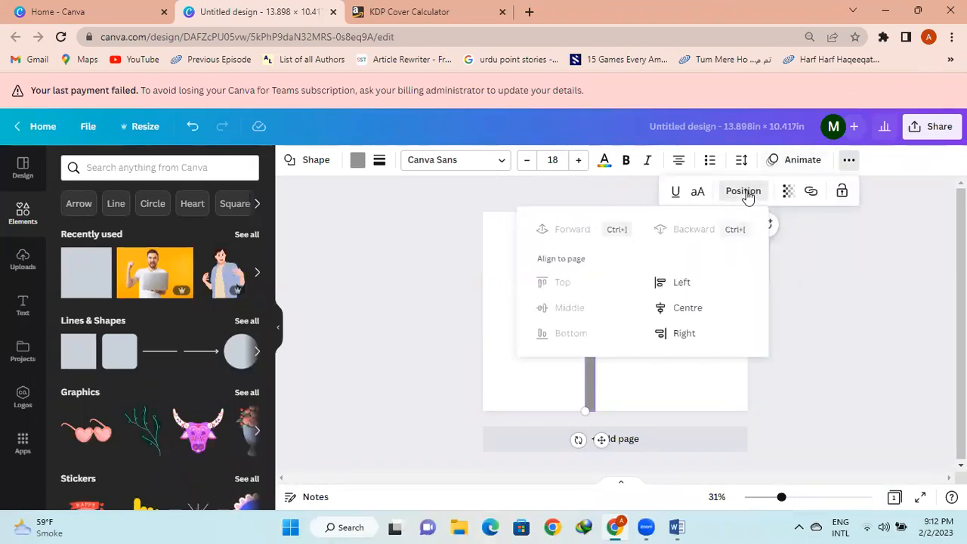
left_click(686, 312)
left_click(822, 324)
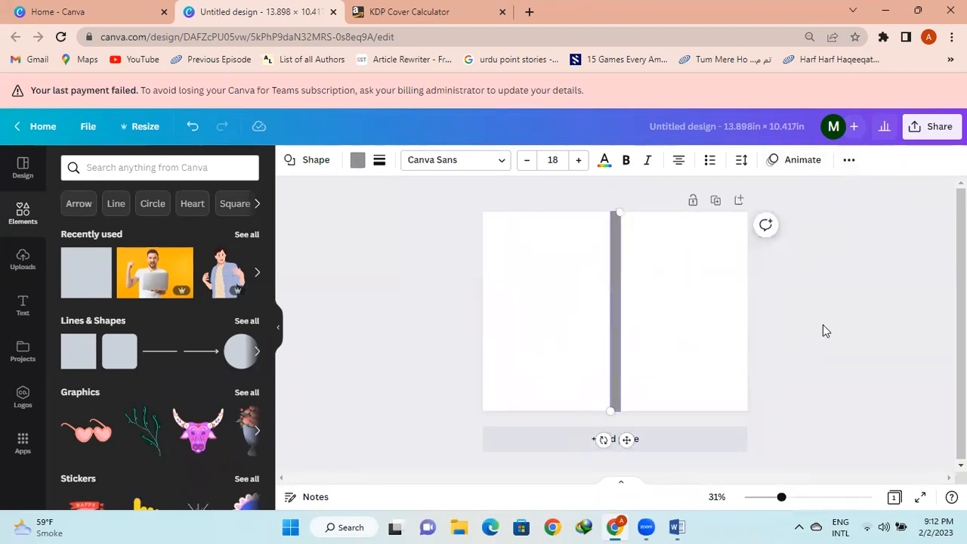
left_click(357, 161)
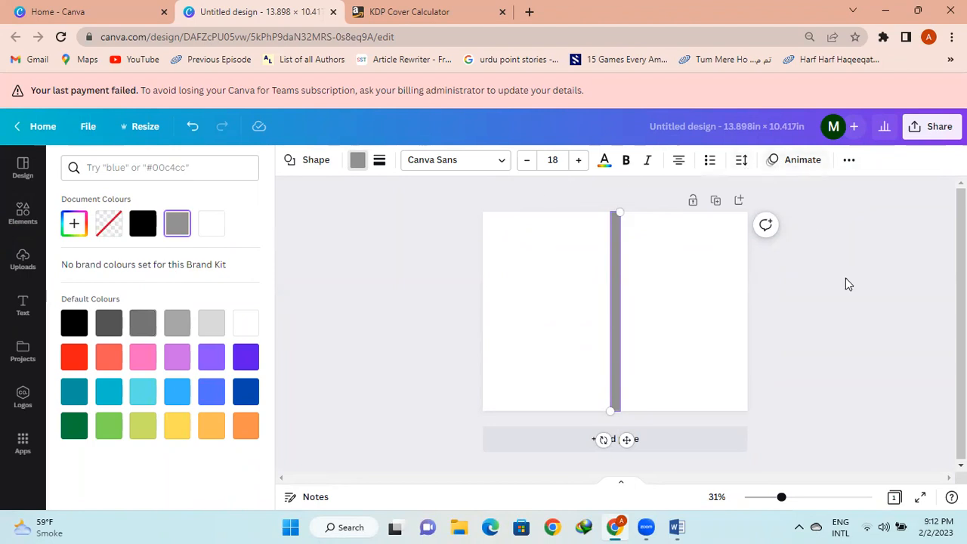
Make the spine bar semi-transparent at about 40
key("Escape")
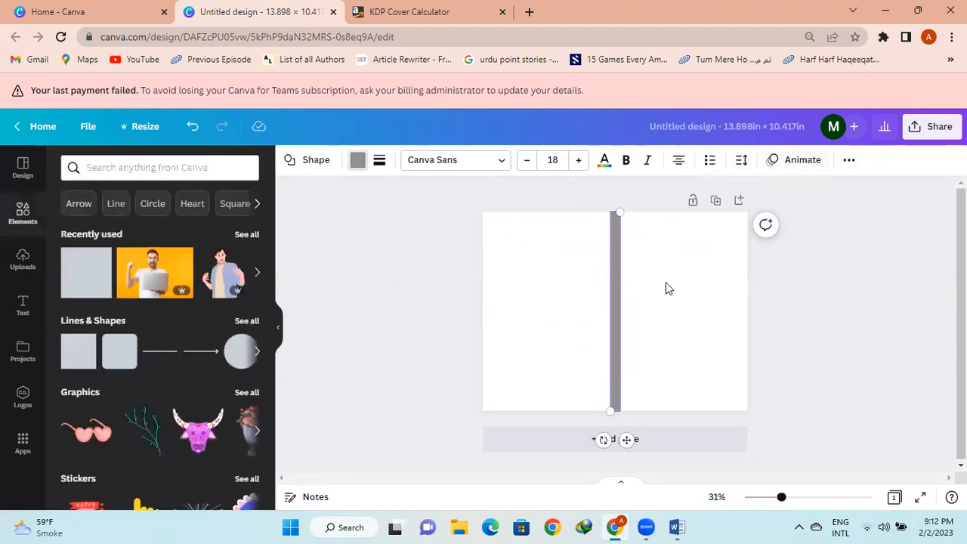
left_click(803, 162)
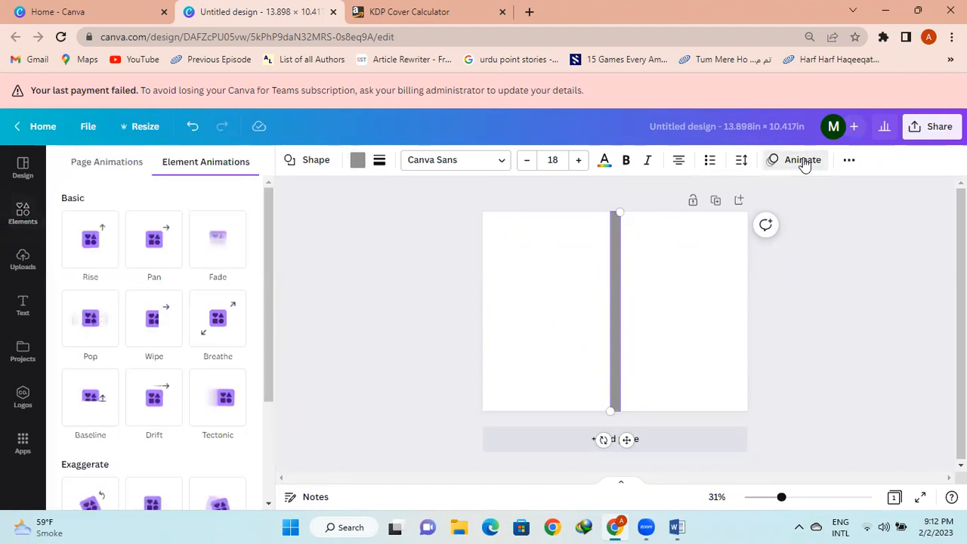
left_click(849, 161)
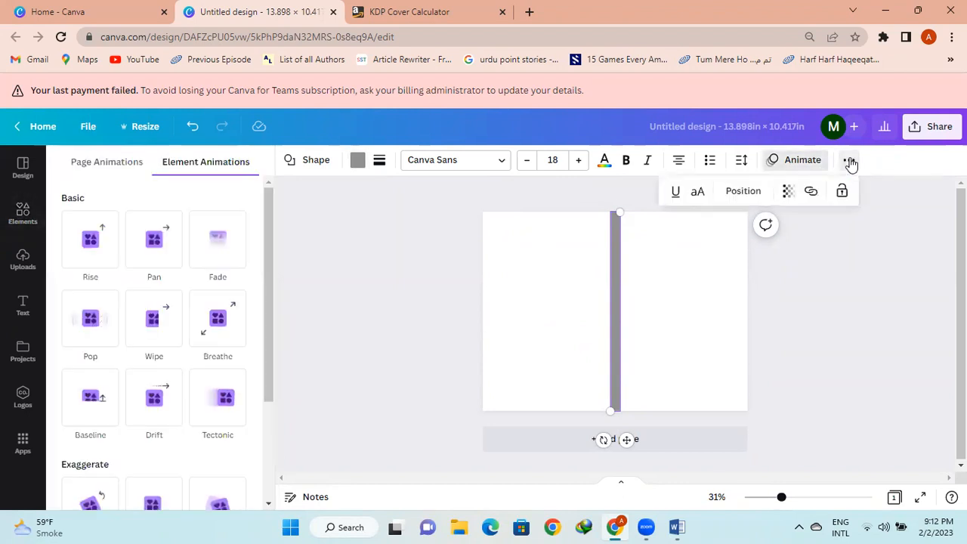
left_click(789, 191)
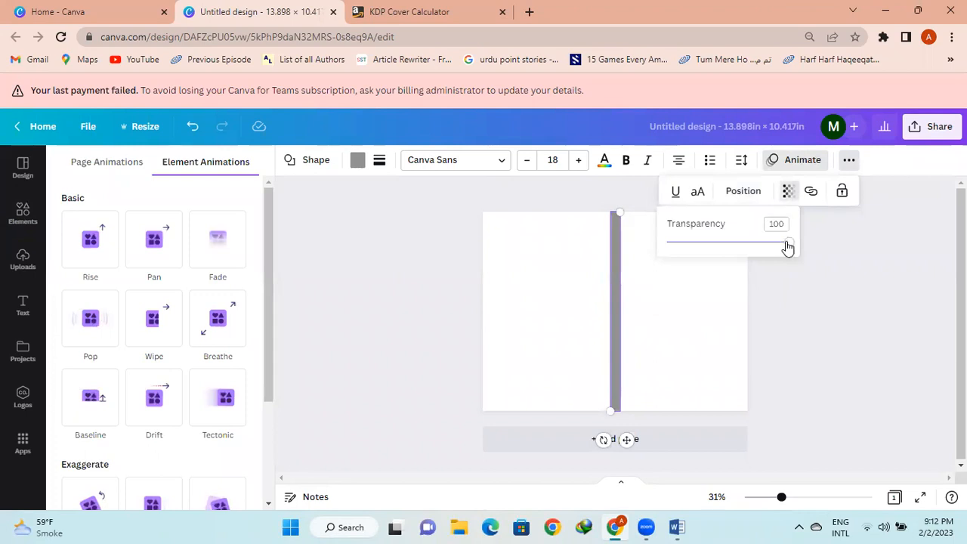
left_click_drag(789, 244, 722, 246)
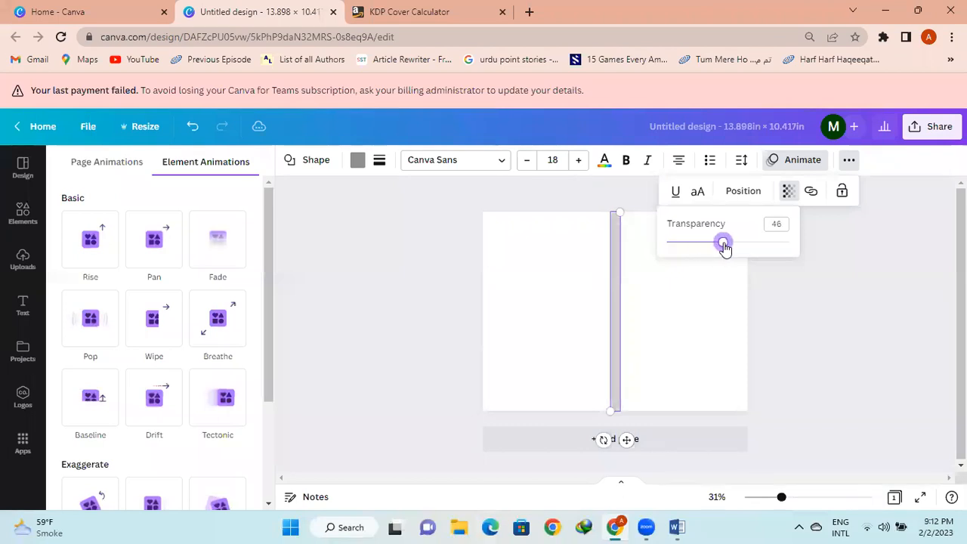
left_click(844, 296)
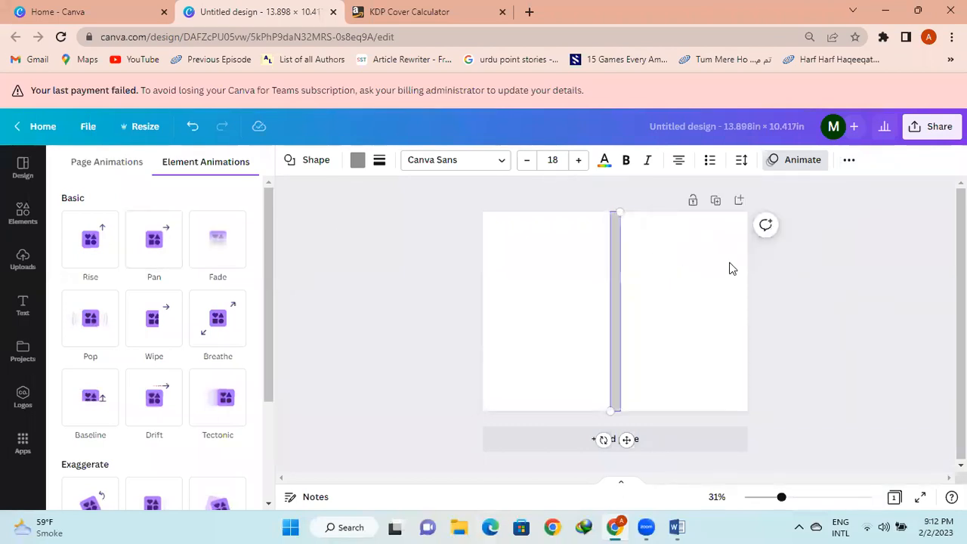
Show the Elements library and deselect the spine so the page is selected
left_click(848, 160)
left_click(869, 271)
left_click(683, 268)
left_click(683, 269)
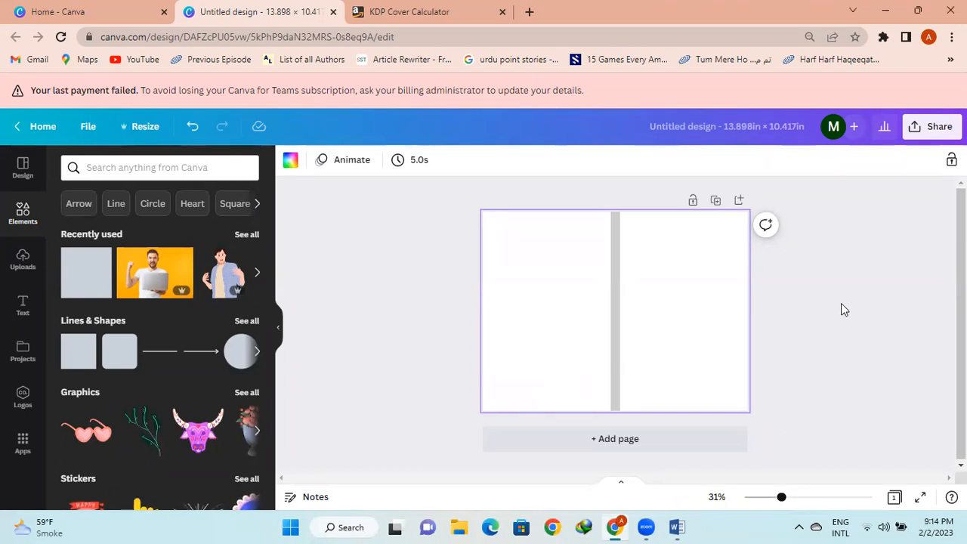
left_click(847, 321)
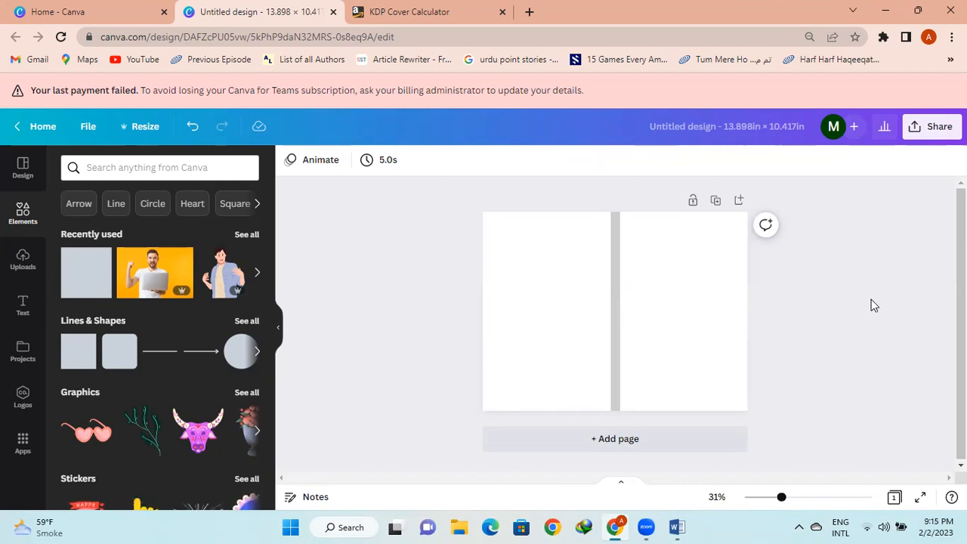
Add a heading with the author's name, shrink it to about 54 pt, and place it top-right
left_click(23, 268)
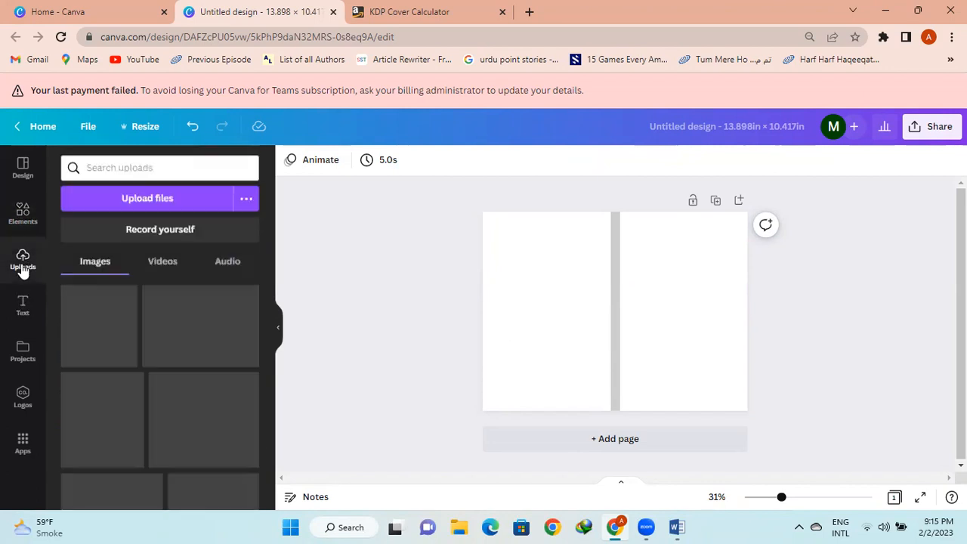
left_click(23, 315)
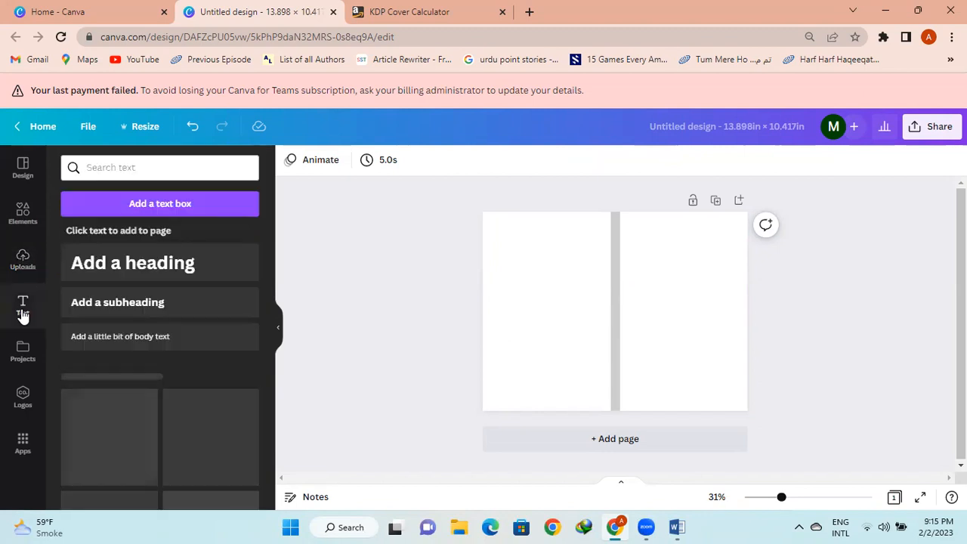
left_click(136, 265)
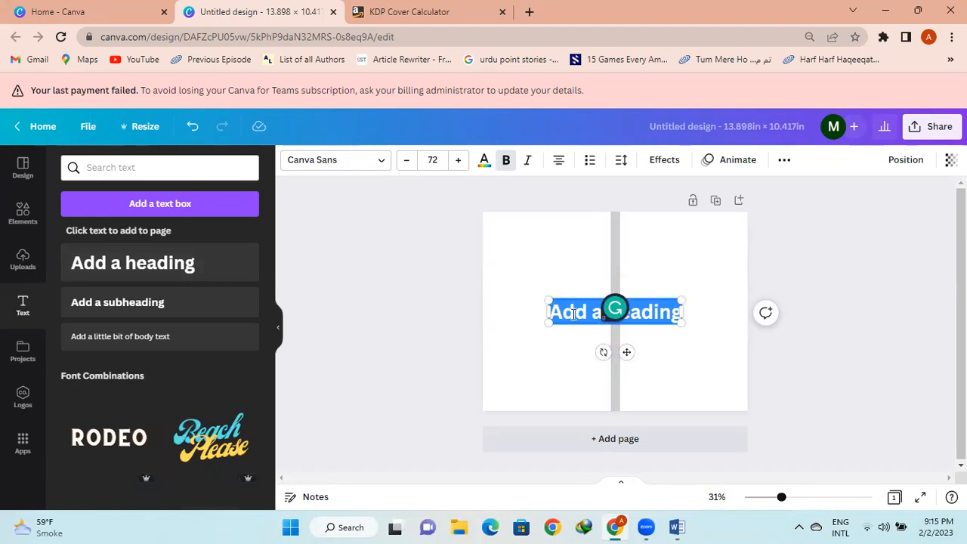
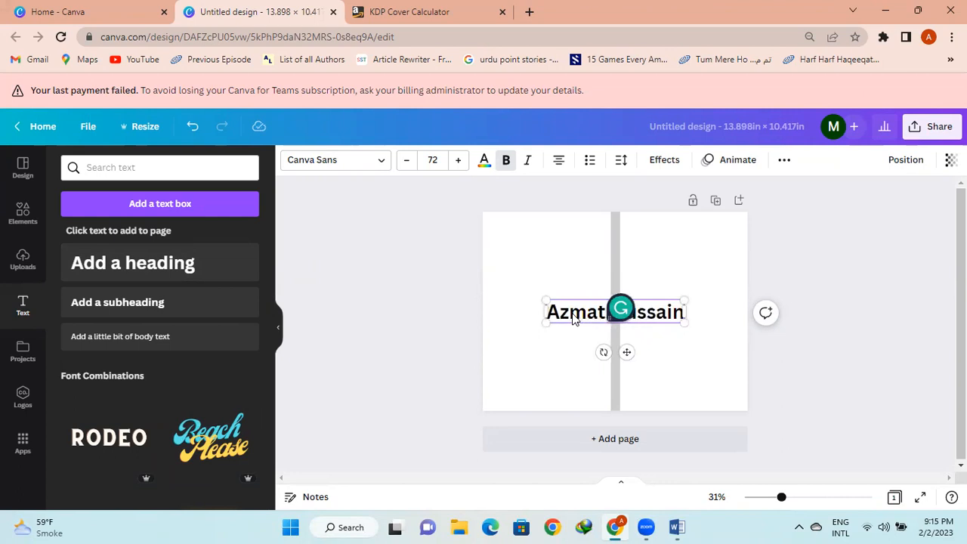
left_click_drag(684, 323, 651, 312)
left_click_drag(610, 346, 693, 286)
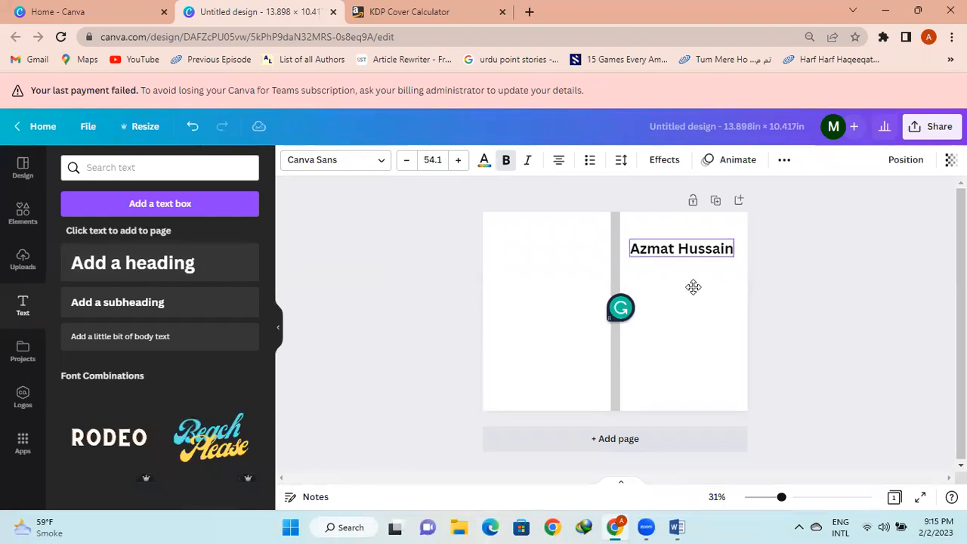
Deselect the author's name text and select the page background
left_click(831, 312)
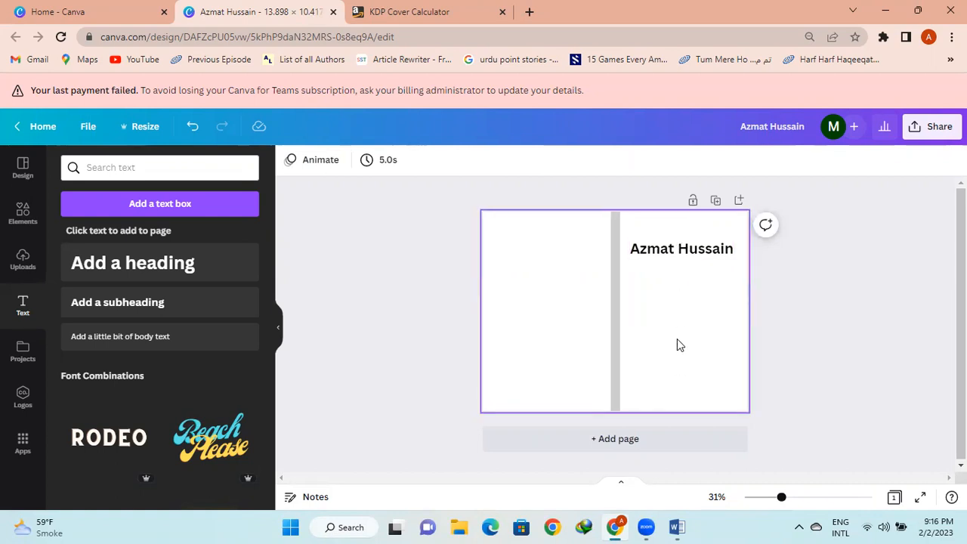
left_click(527, 305)
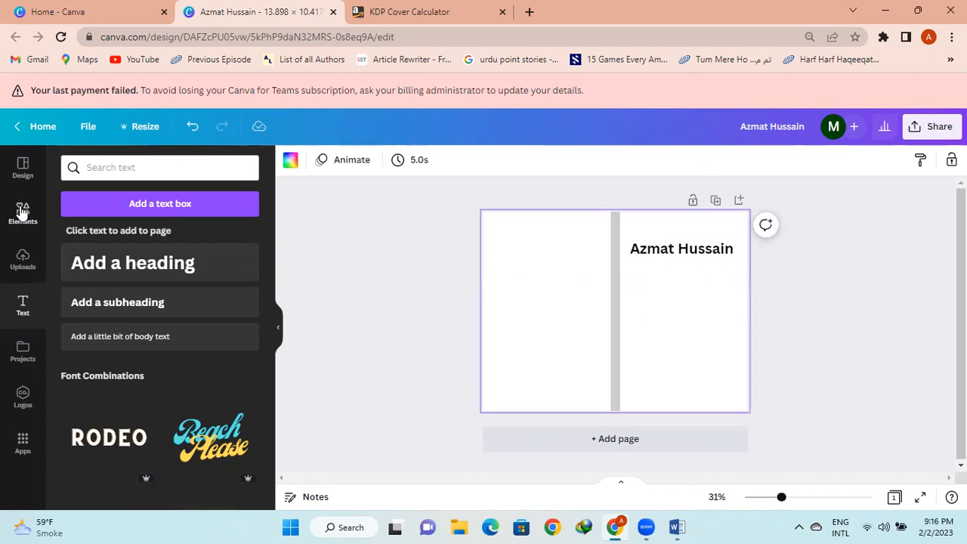
Search Elements for 'flower', add the line-art flower graphic, and shrink it
left_click(22, 211)
left_click(130, 168)
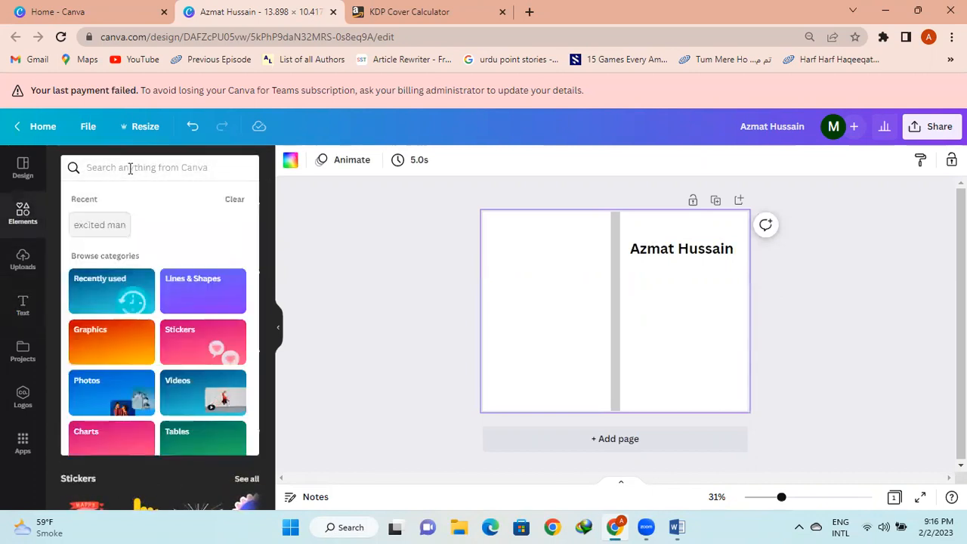
type("flower")
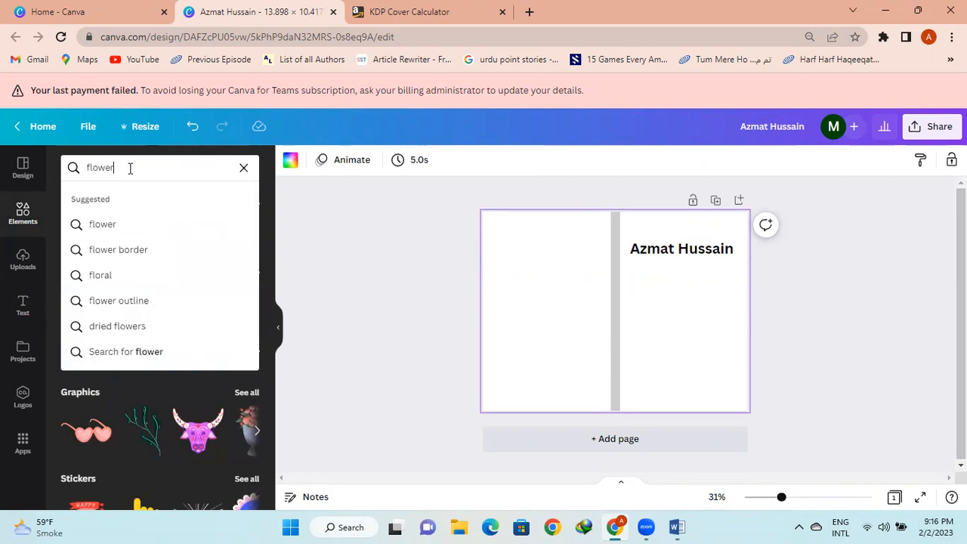
left_click(112, 228)
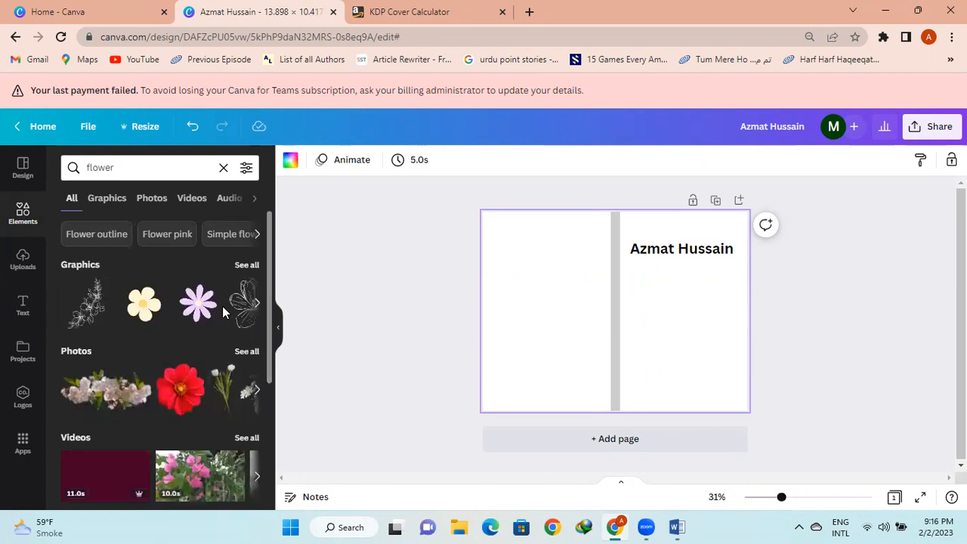
left_click(241, 308)
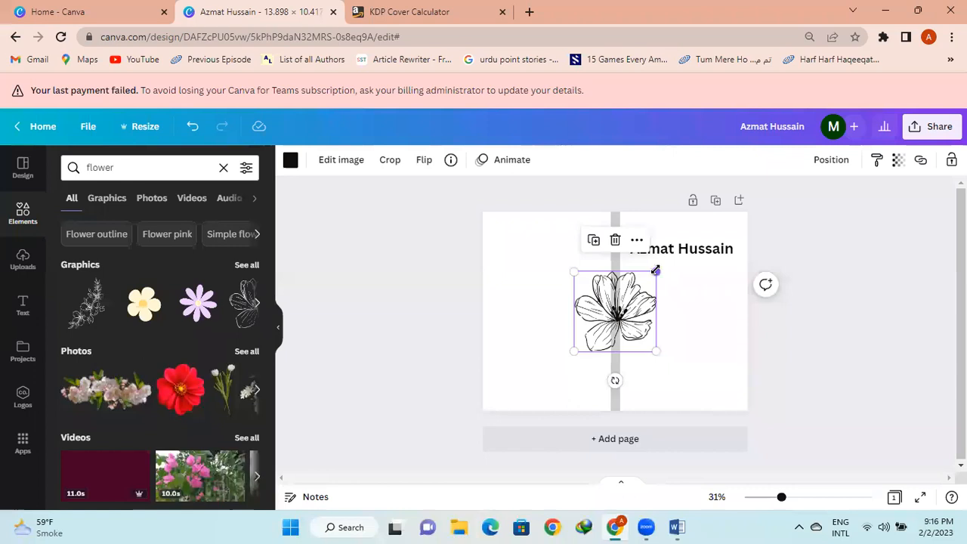
left_click_drag(656, 270, 554, 312)
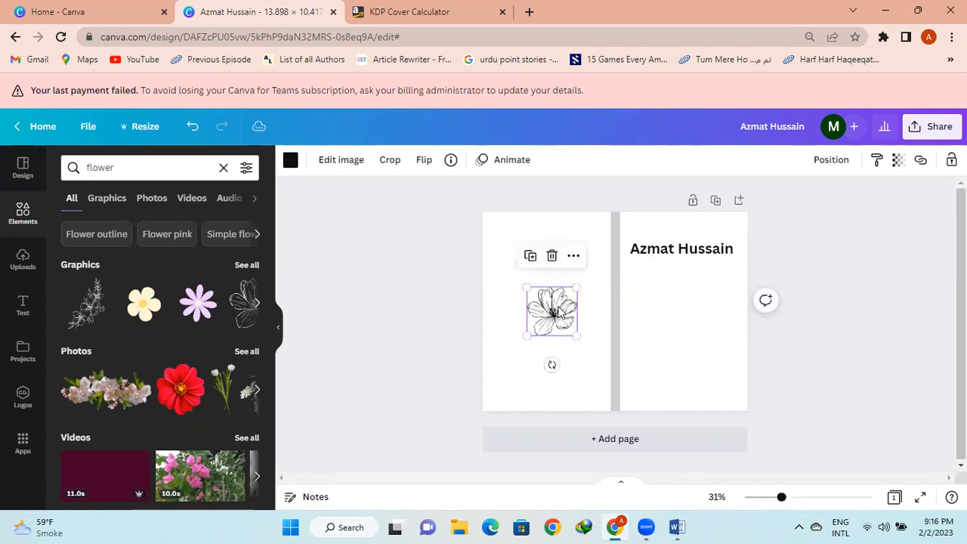
Delete the grey spine strip from the cover
left_click(930, 240)
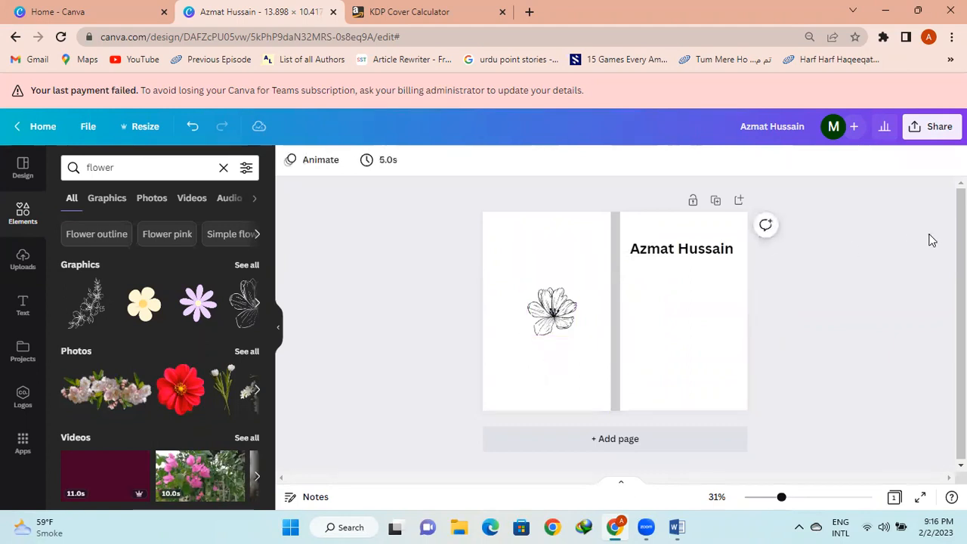
left_click(615, 361)
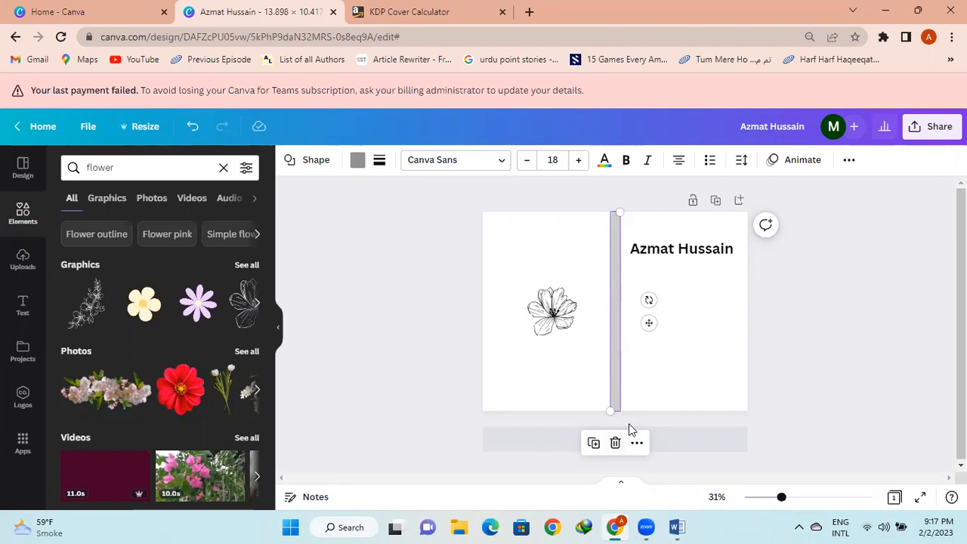
left_click(615, 442)
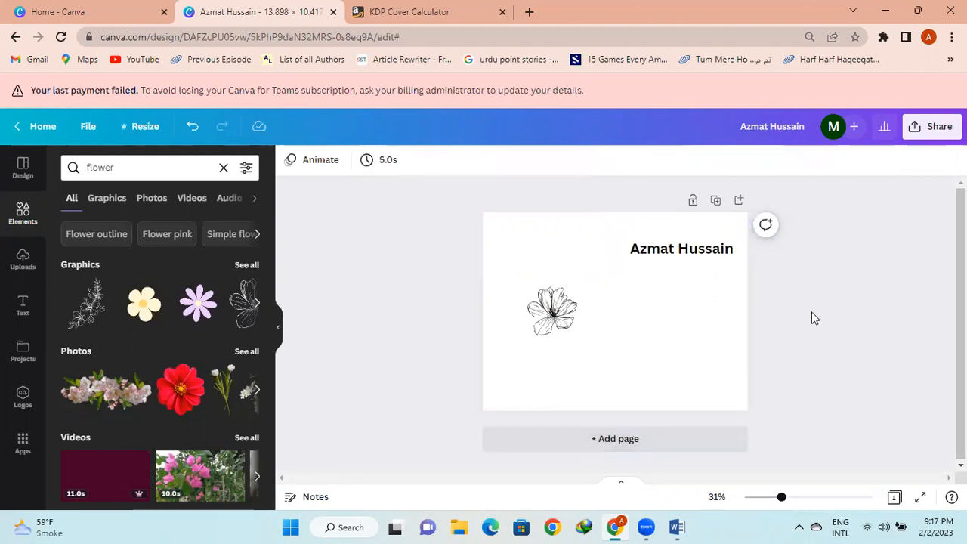
left_click(928, 130)
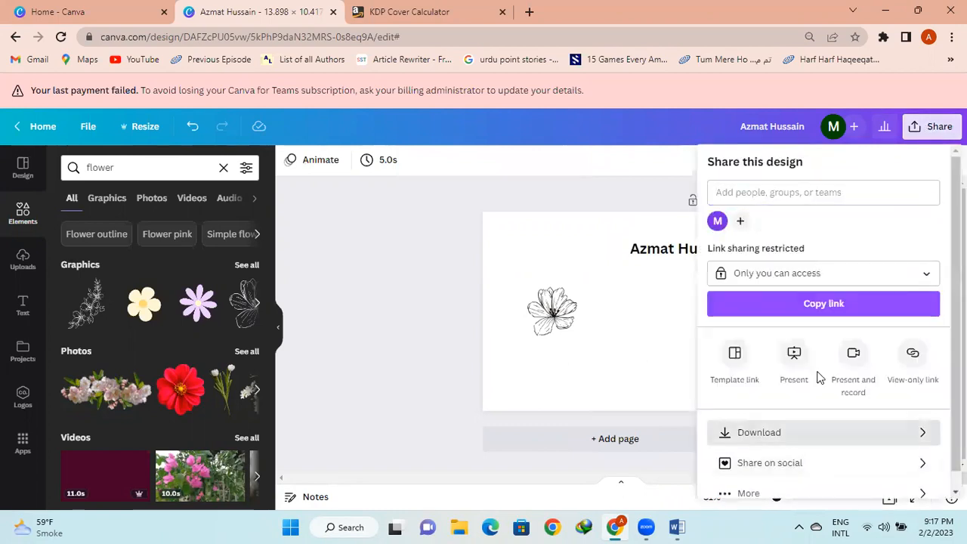
left_click(801, 432)
left_click(883, 222)
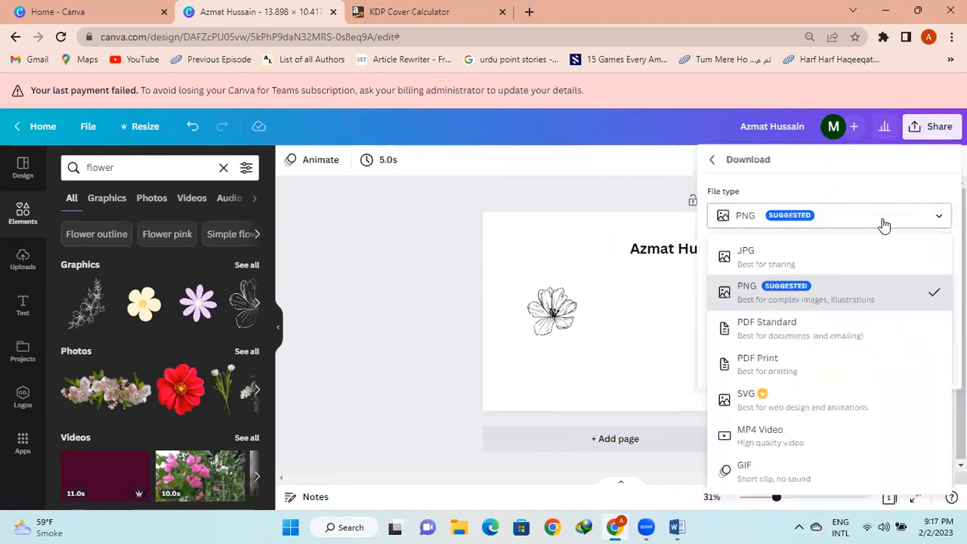
left_click(798, 296)
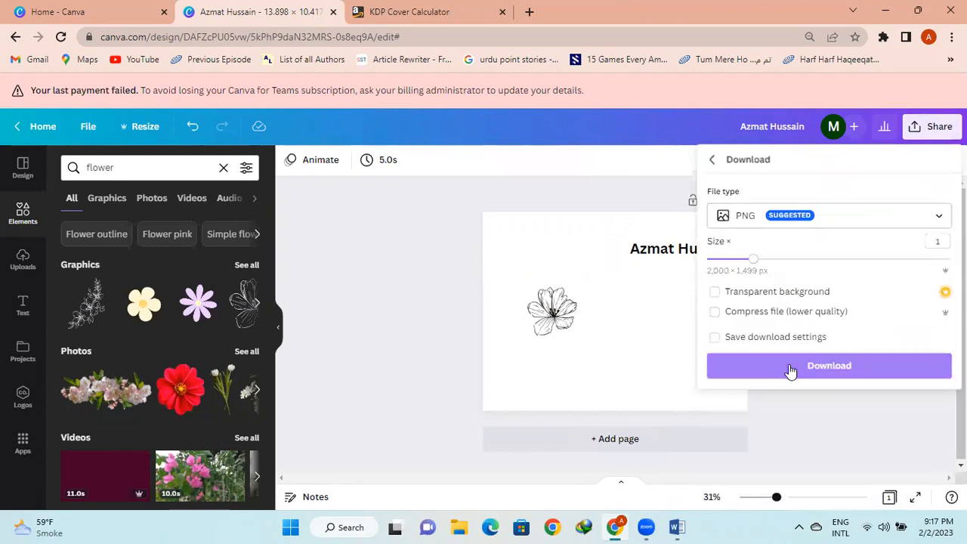
left_click(838, 223)
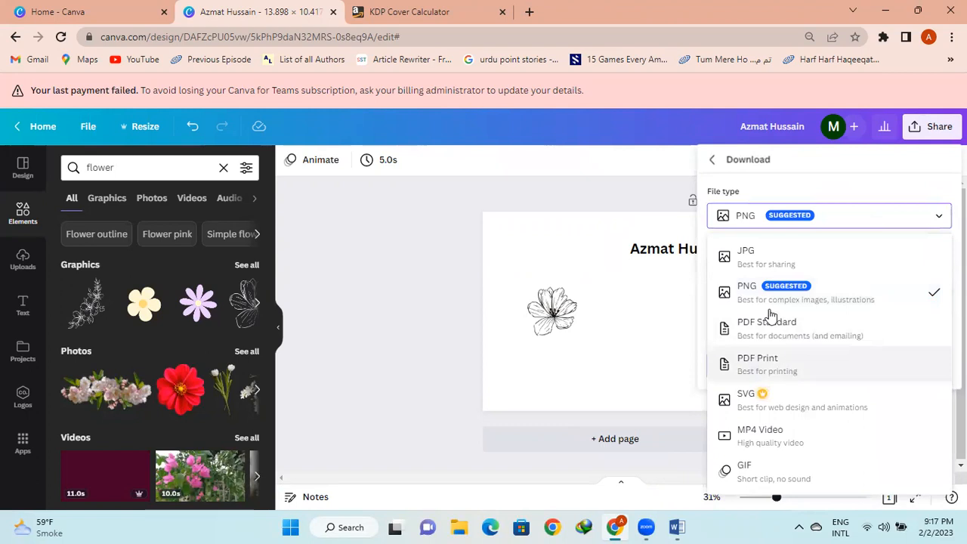
left_click(425, 319)
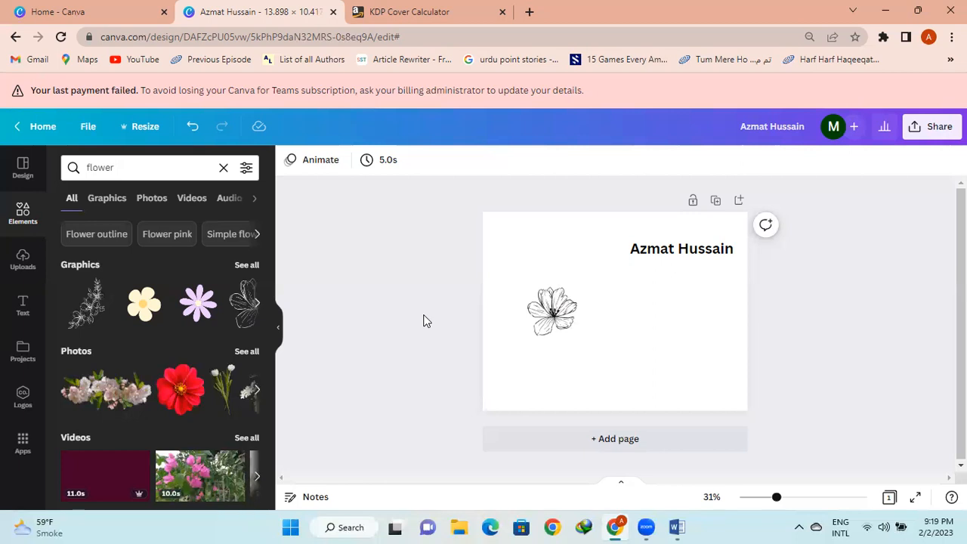
Clear the 'flower' query from the Elements search box
left_click(224, 170)
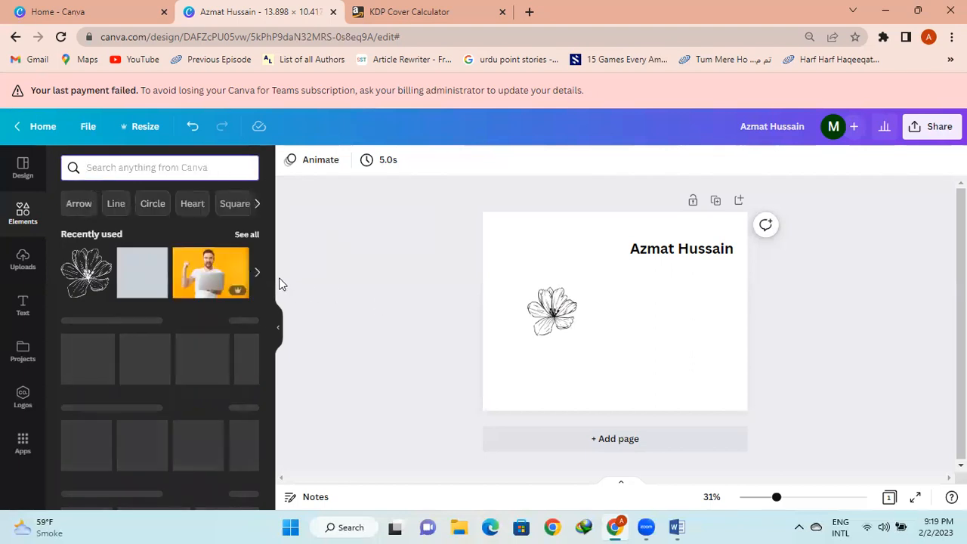